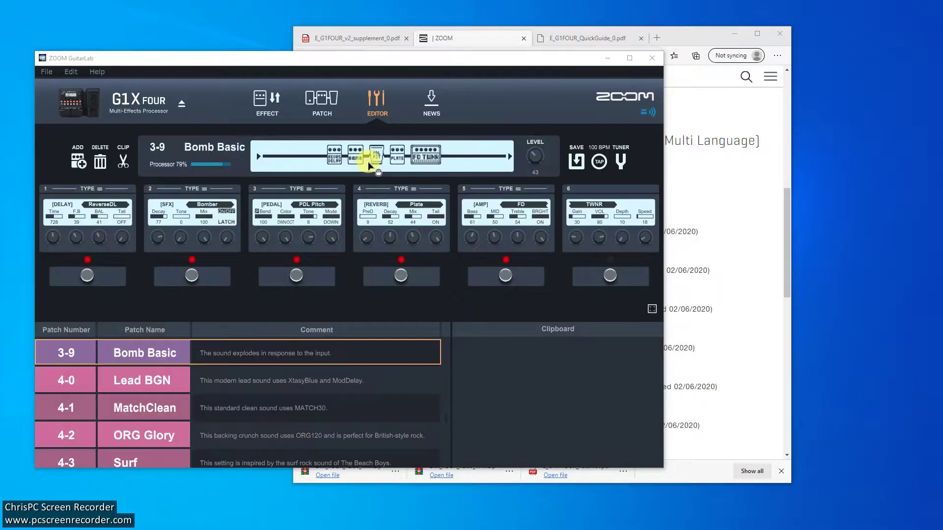
Bring up patch 3-9 Bomb Basic from the connected G1X FOUR in the GuitarLab editor
left_click(368, 168)
left_click(90, 374)
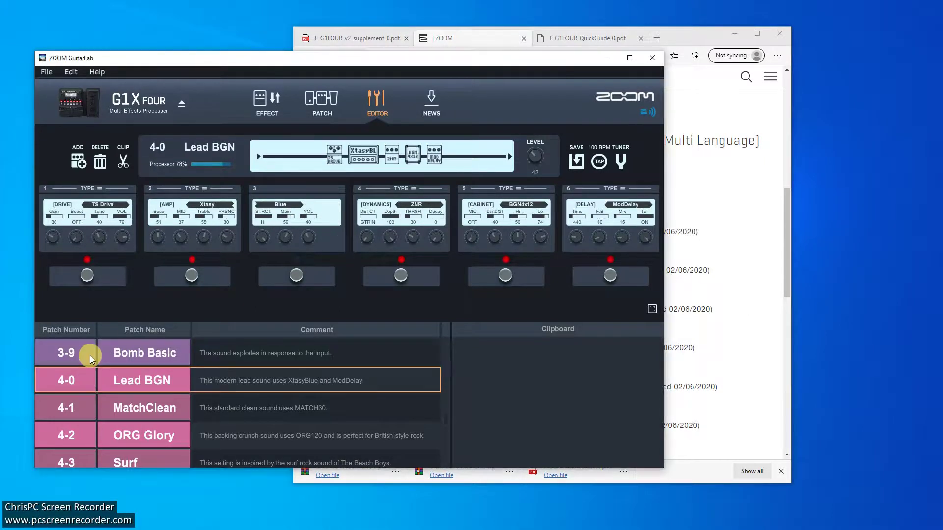
left_click(84, 396)
left_click(79, 426)
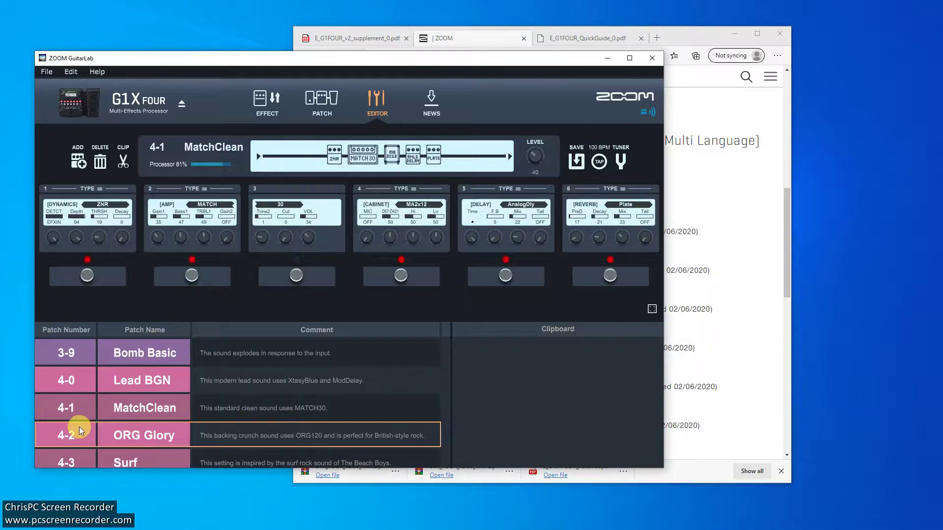
left_click(78, 455)
left_click(89, 376)
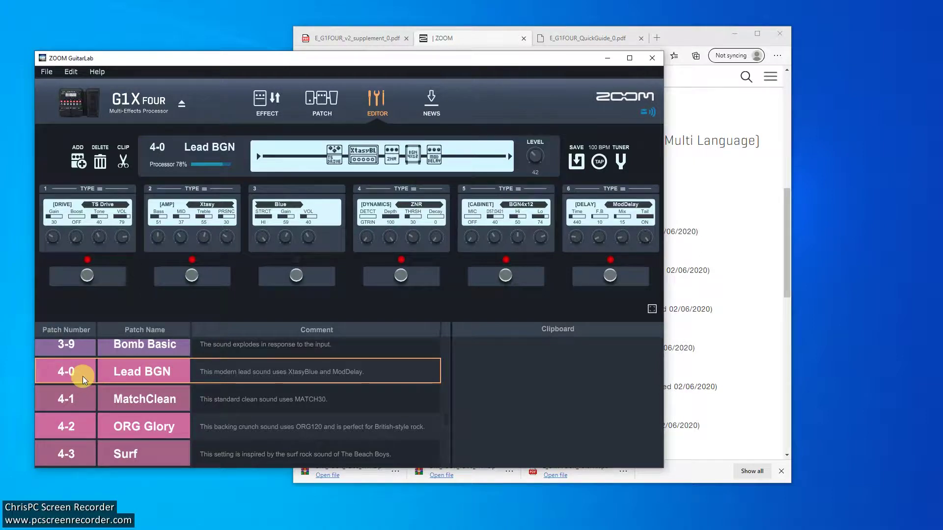
left_click(73, 344)
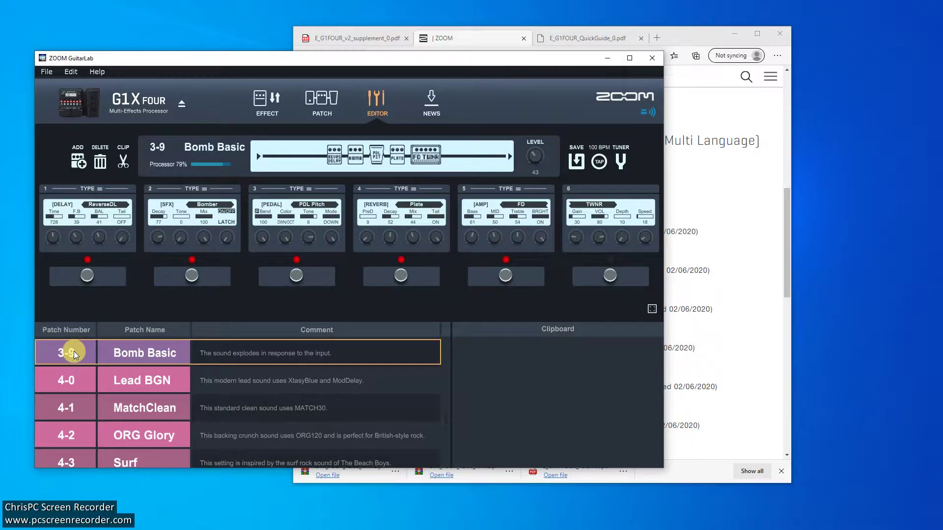
Maximize the GuitarLab window, leaving the Bomb Basic patch name unchanged
double_click(367, 59)
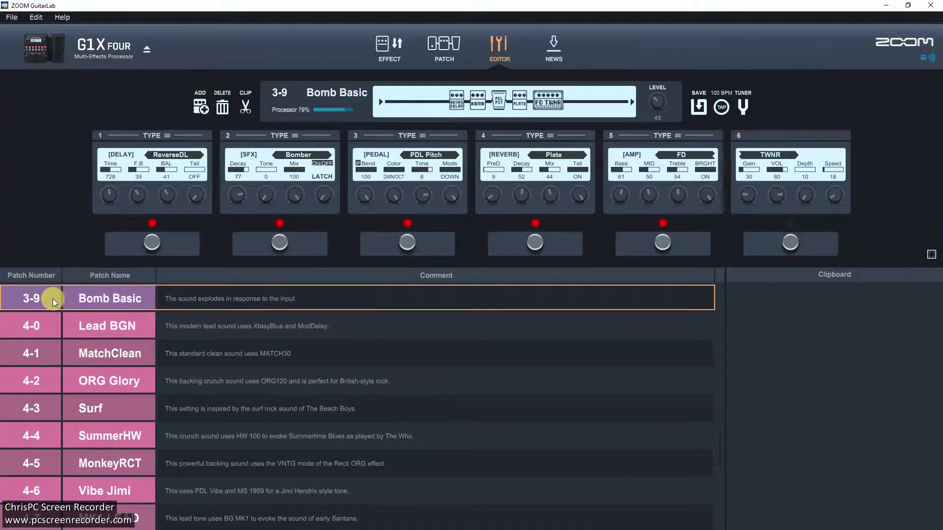
double_click(96, 297)
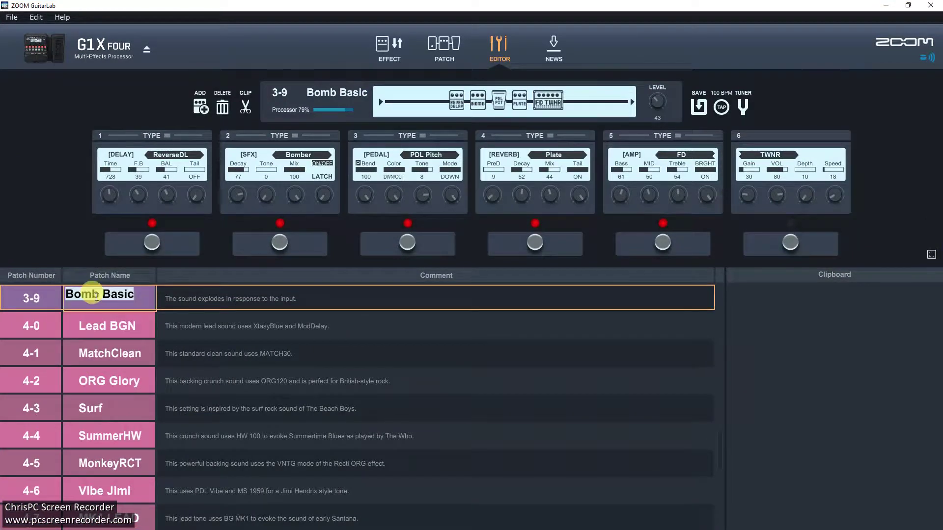
left_click(221, 111)
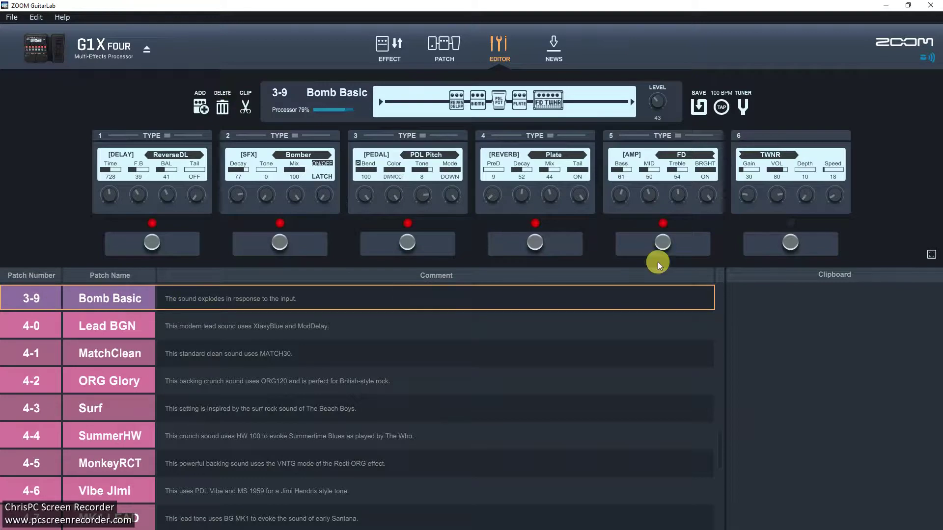
Open the effect library, expand DYNAMICS and view the Comp and BlackOpt descriptions
left_click(386, 44)
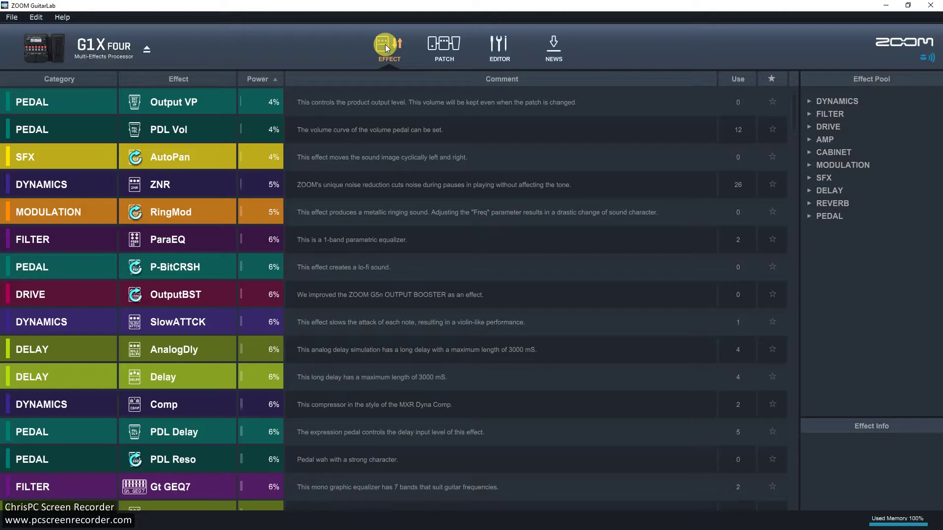
left_click(812, 100)
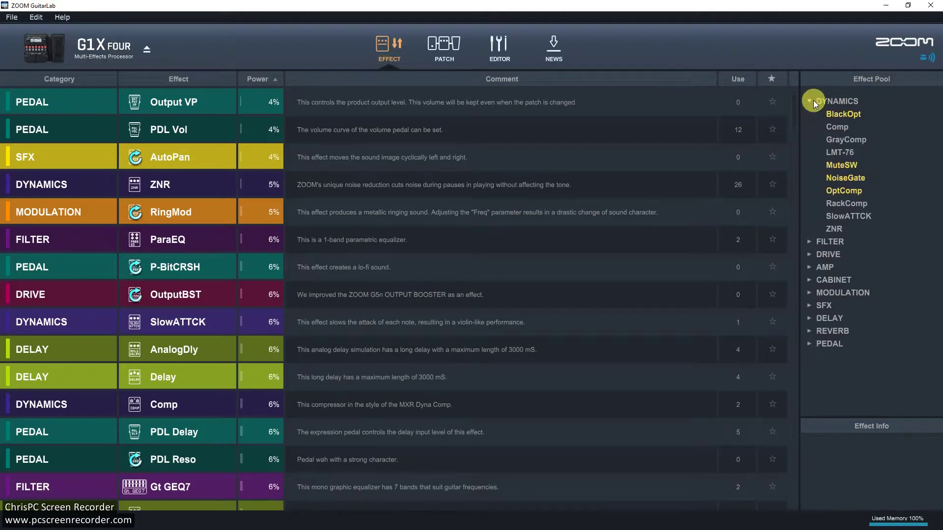
left_click(843, 127)
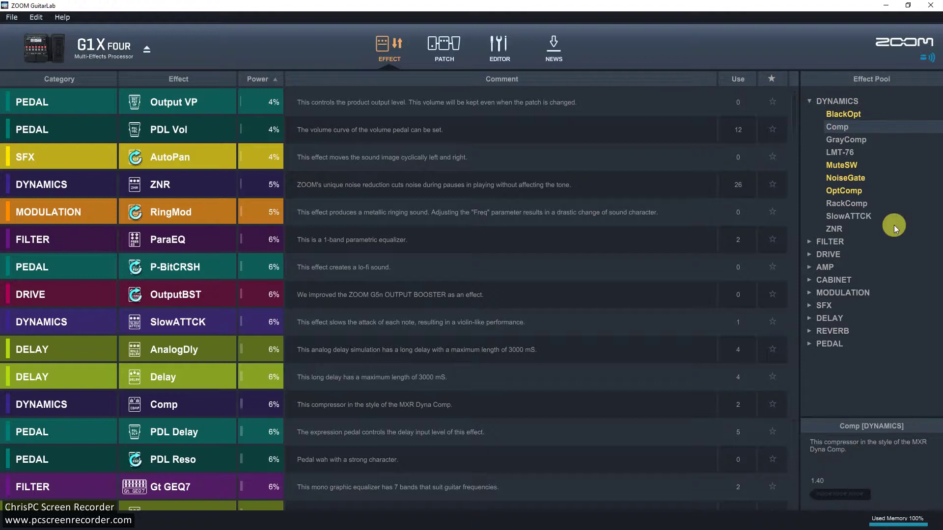
left_click(854, 113)
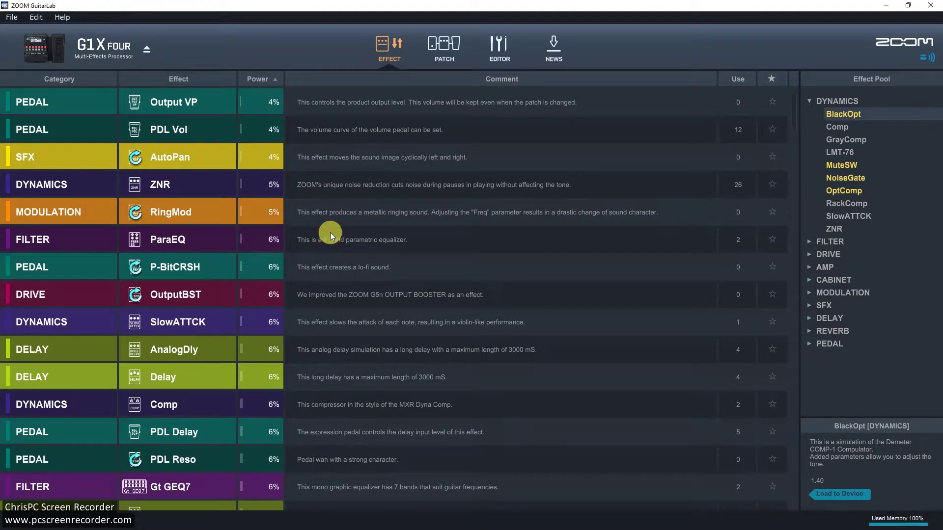
Browse further down the effect list, expanding the PEDAL and REVERB groups
scroll(186, 116, "down", 8)
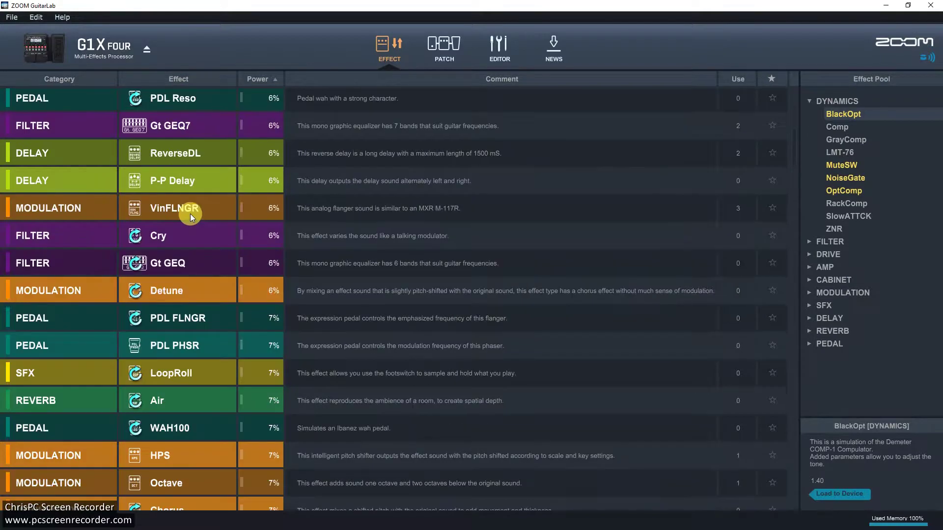
scroll(187, 226, "down", 7)
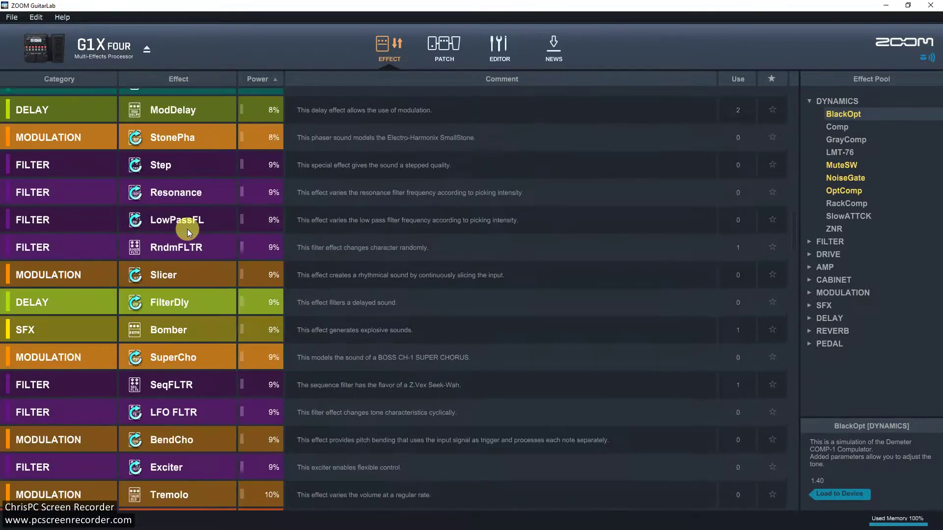
scroll(187, 229, "down", 3)
scroll(187, 229, "down", 4)
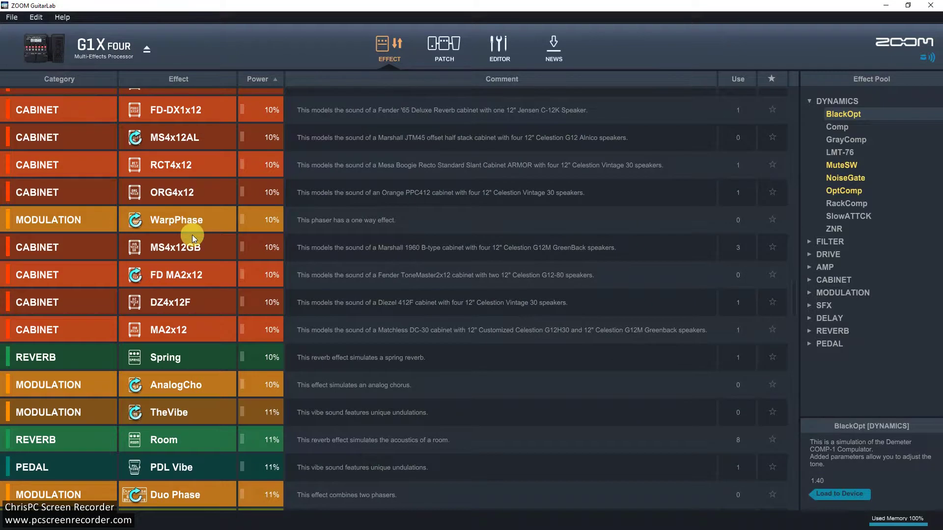
scroll(192, 236, "down", 3)
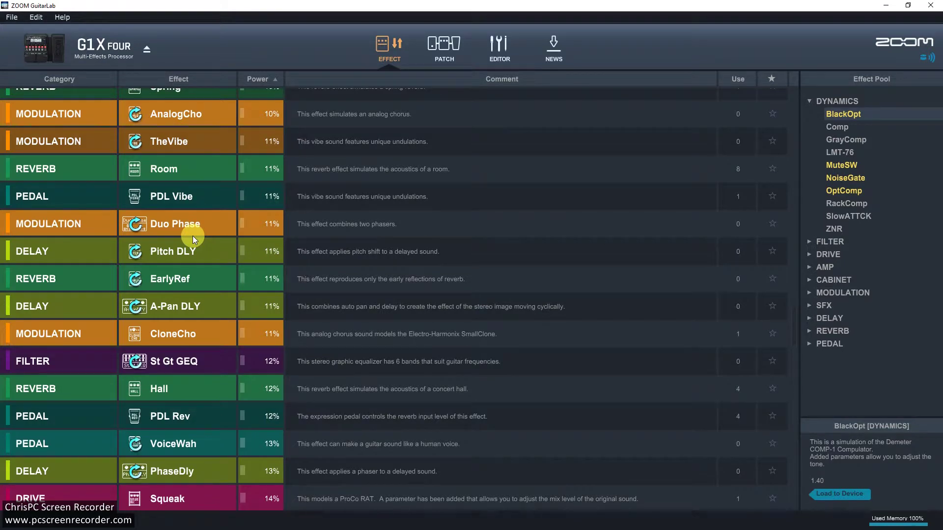
left_click(811, 343)
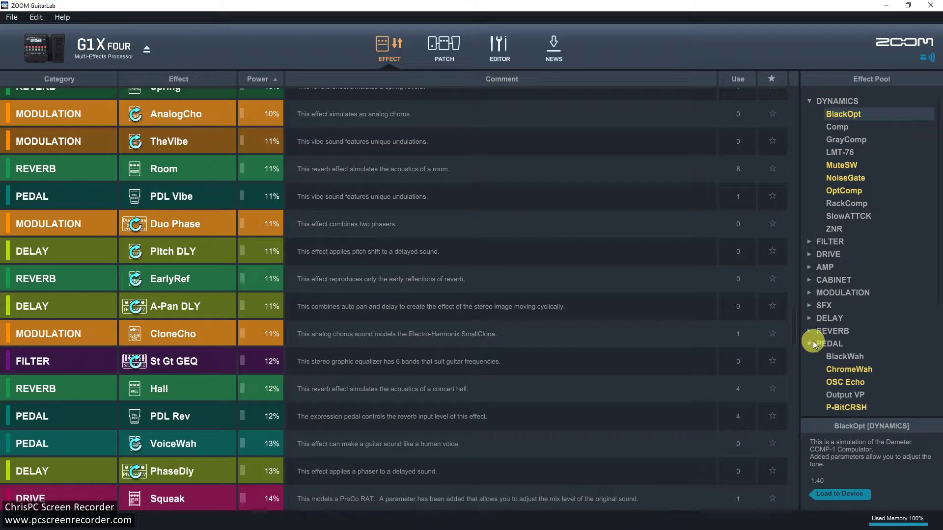
left_click(811, 328)
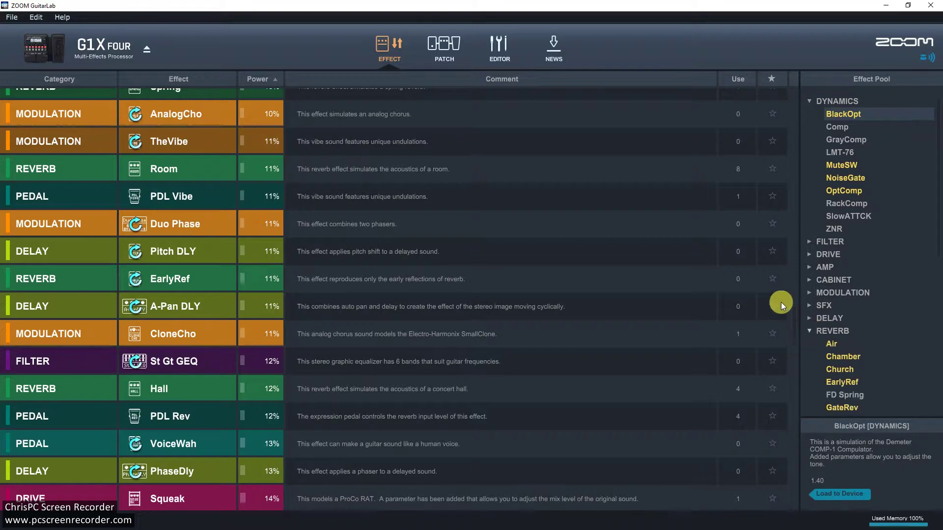
scroll(783, 302, "down", 4)
scroll(848, 298, "down", 2)
scroll(848, 298, "down", 2)
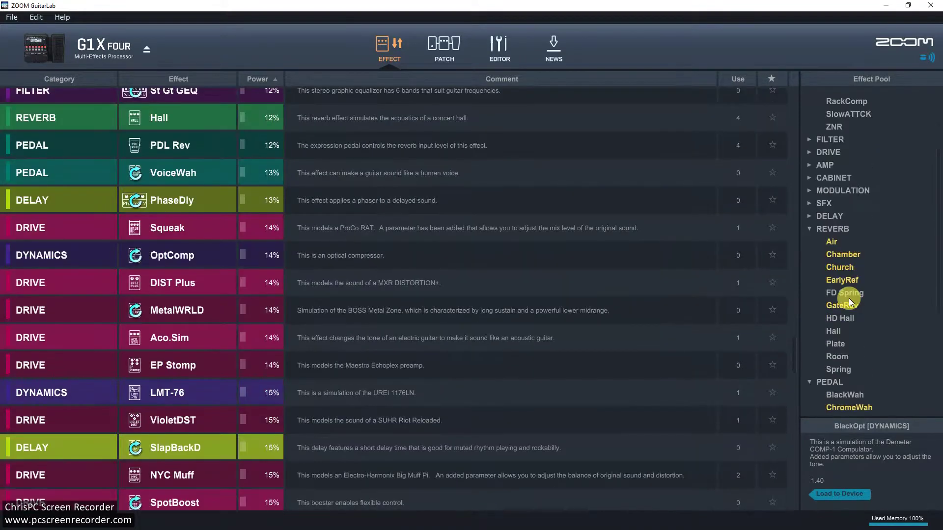
scroll(182, 253, "down", 5)
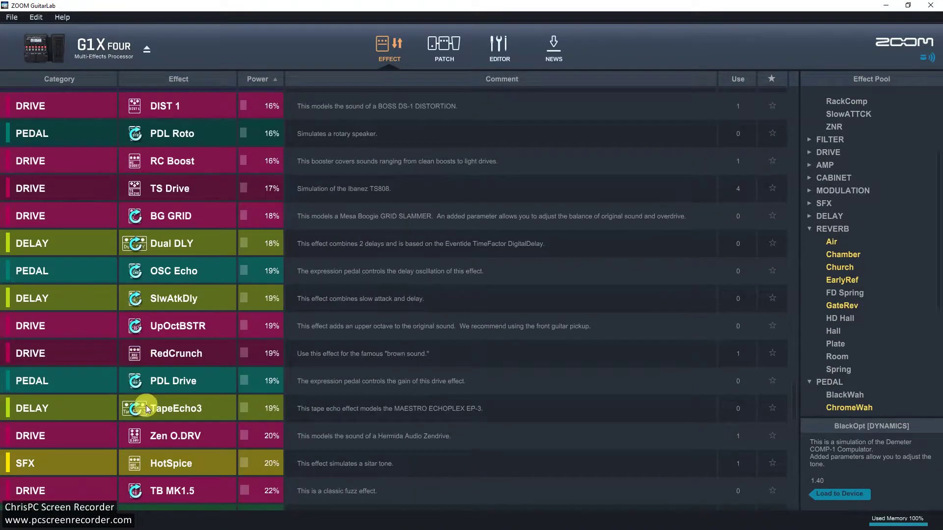
scroll(146, 405, "up", 2)
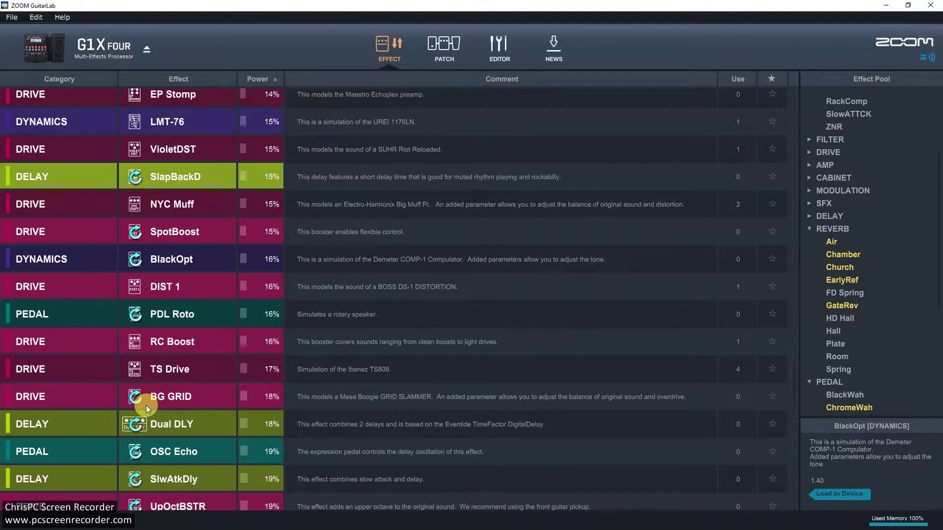
scroll(146, 405, "up", 8)
scroll(279, 257, "up", 4)
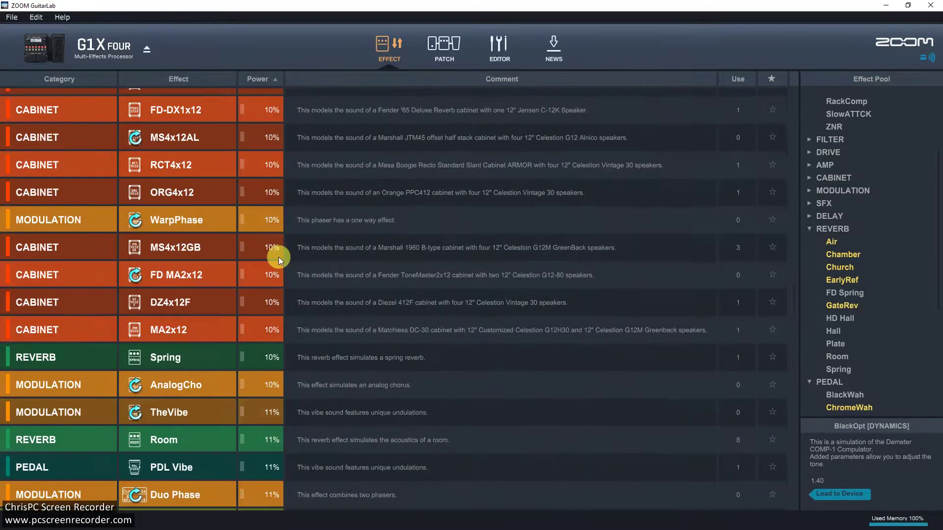
Show the Patch page scrolled to banks 3-0 through 4-4, including HotSpice and Bomb Basic
left_click(442, 49)
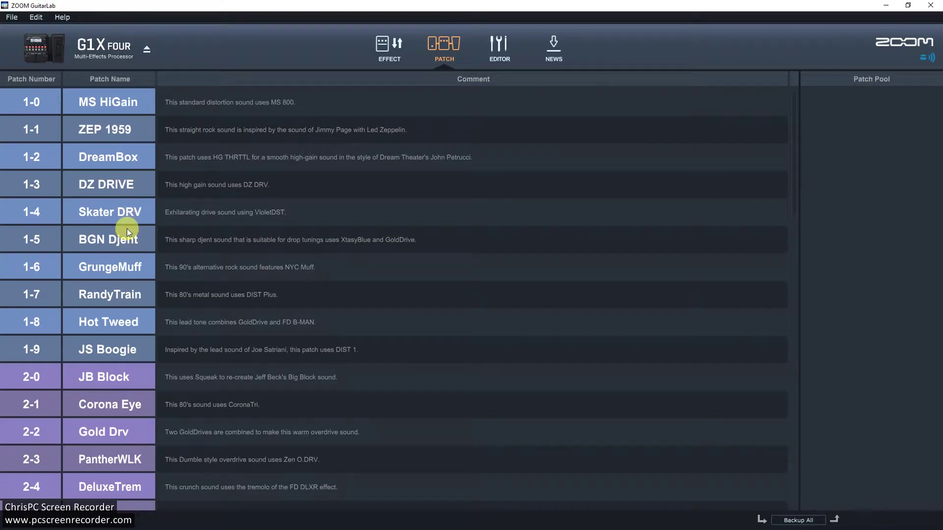
scroll(124, 235, "down", 3)
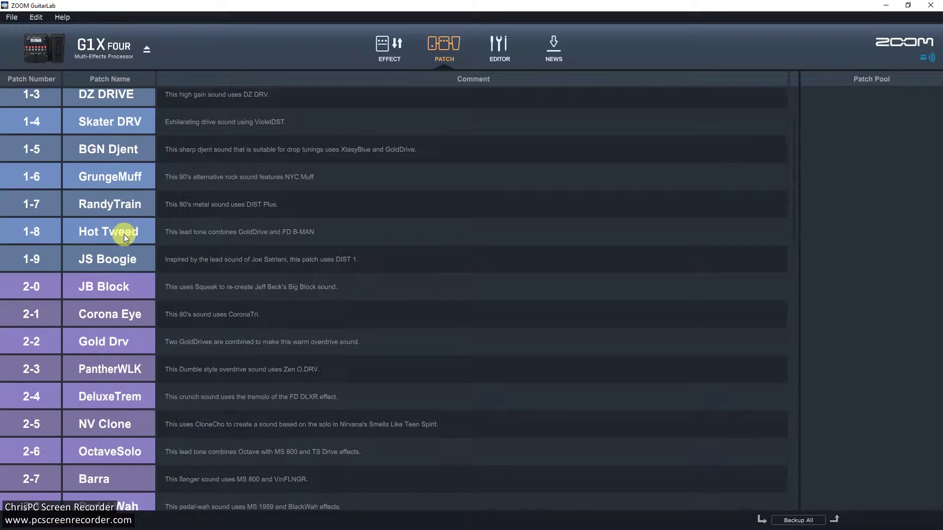
scroll(123, 237, "down", 3)
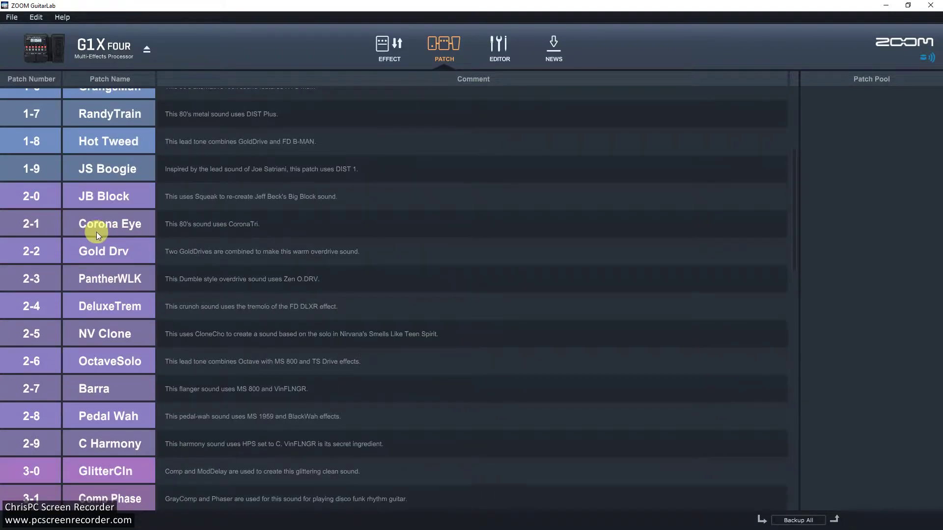
scroll(97, 232, "down", 3)
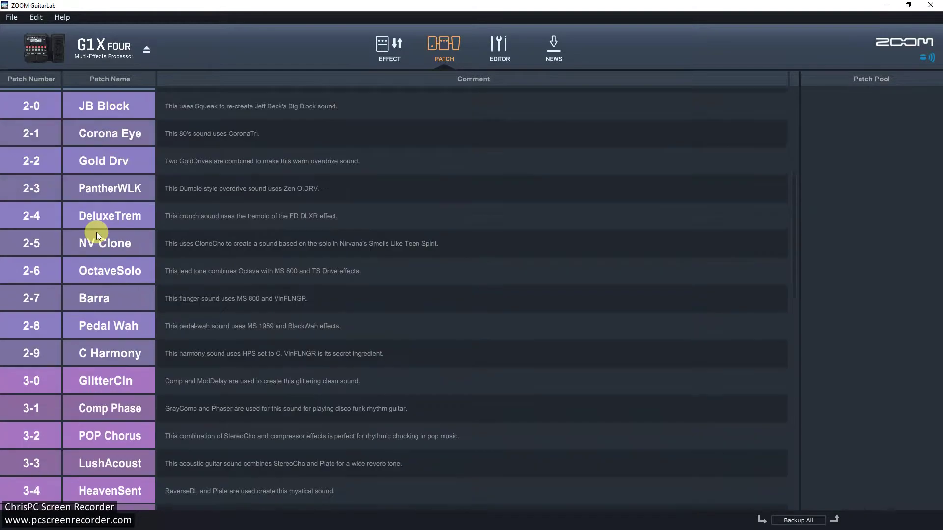
scroll(110, 354, "down", 6)
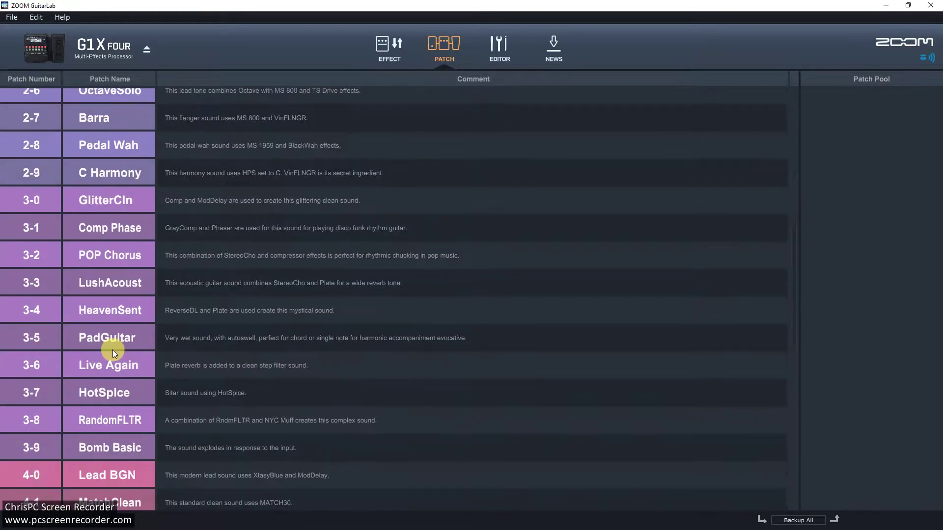
scroll(115, 349, "down", 3)
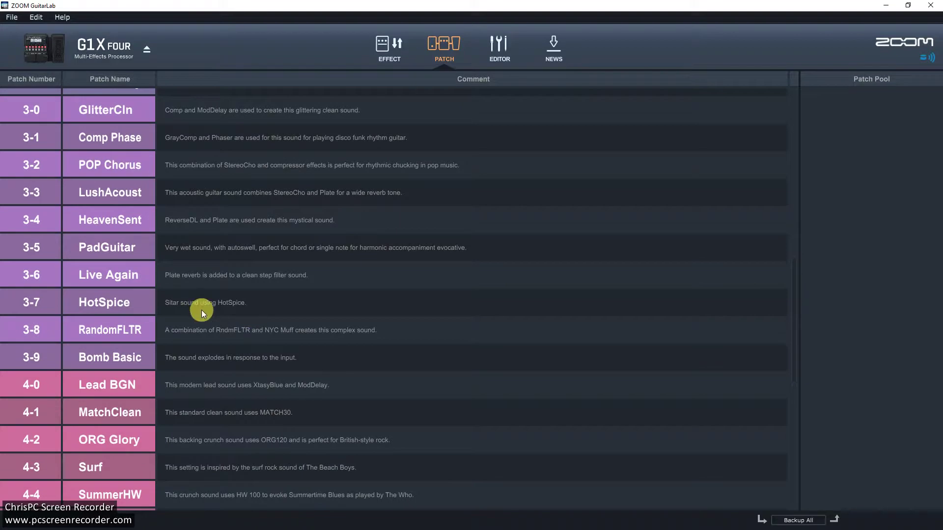
Check the Properties of patch 3-7 HotSpice and cancel without changes
left_click(38, 303)
right_click(38, 303)
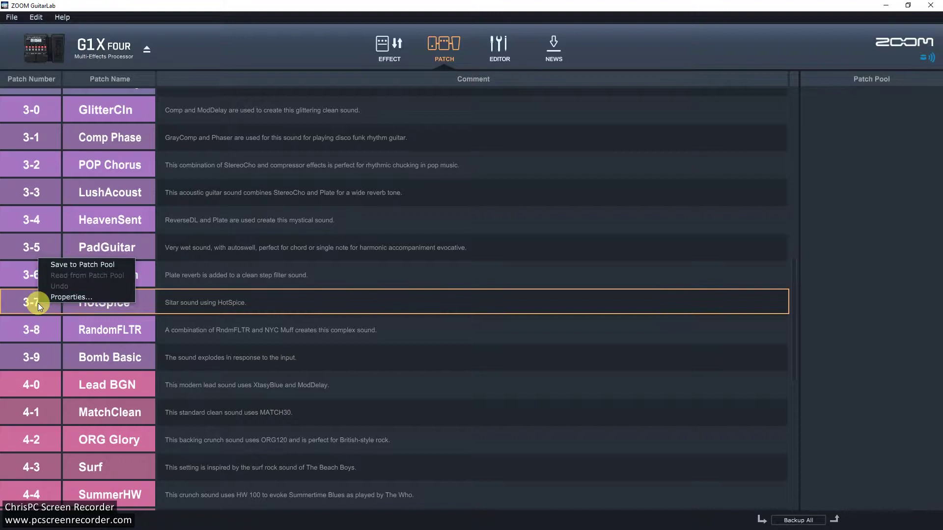
left_click(64, 298)
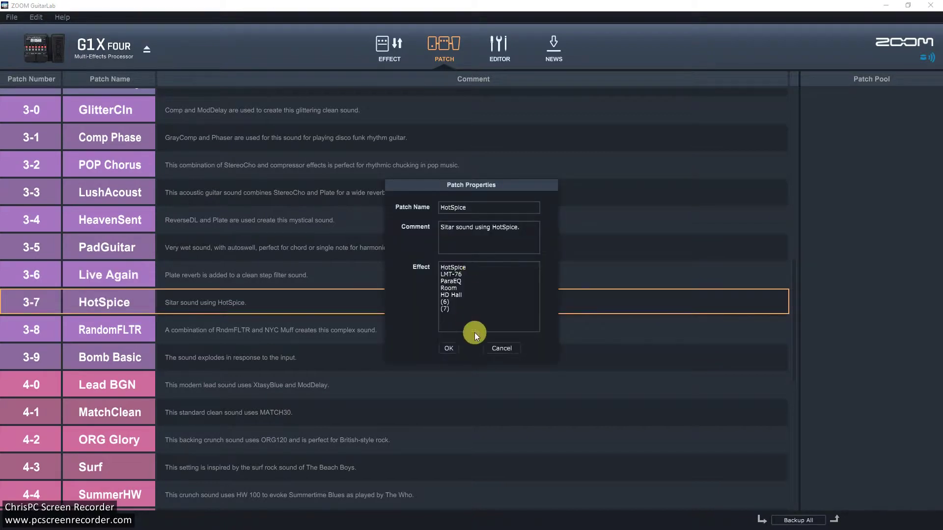
left_click(501, 349)
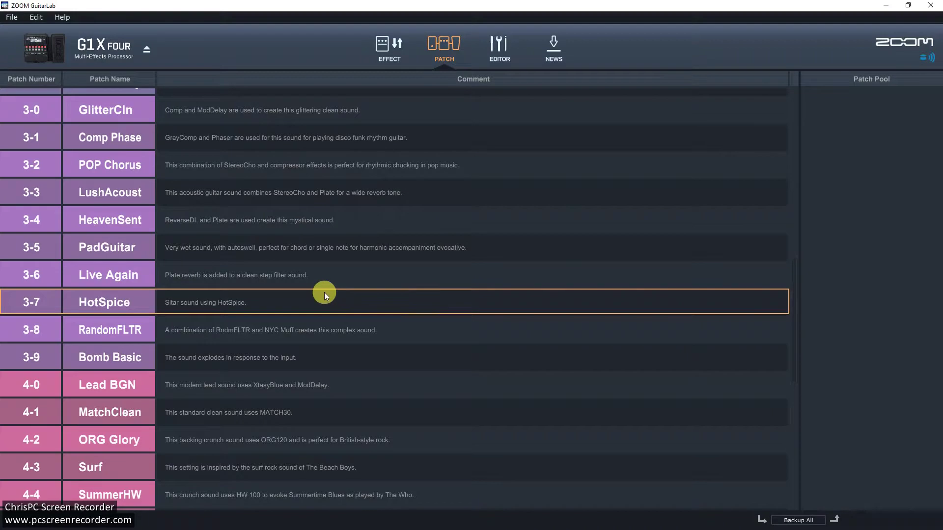
Scroll down and select empty patch slot 5-0
scroll(324, 292, "down", 4)
scroll(326, 292, "down", 6)
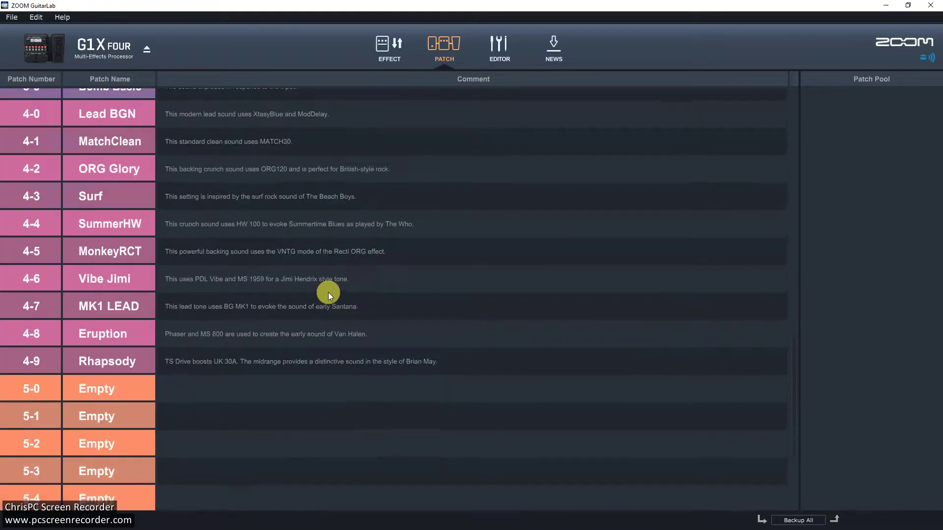
scroll(328, 293, "down", 5)
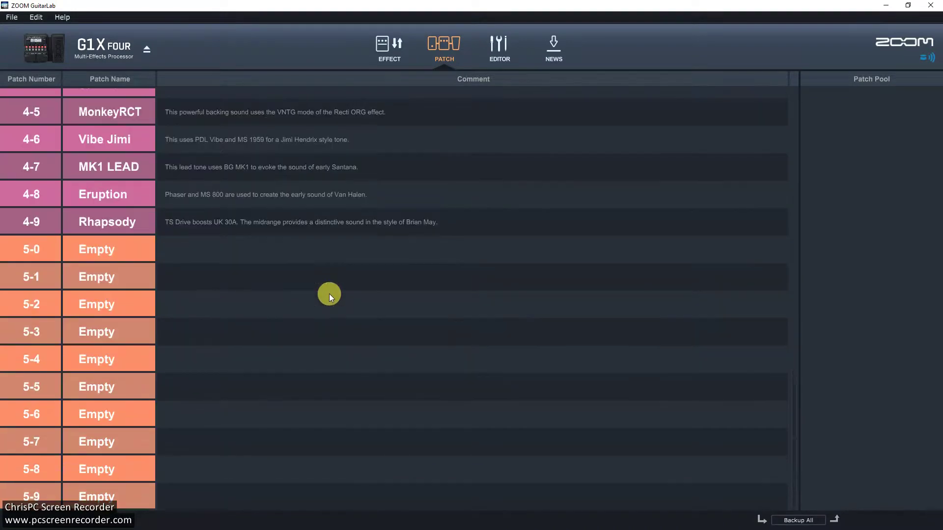
left_click(18, 253)
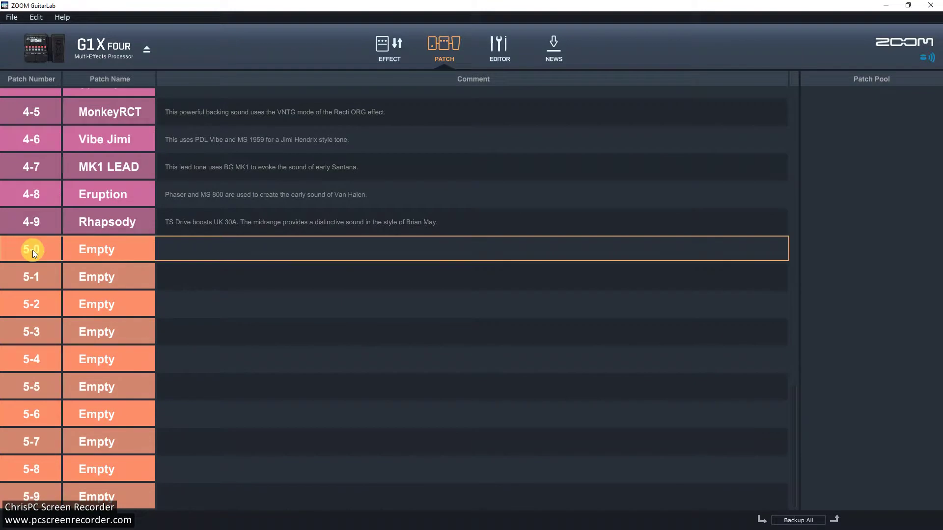
Load empty slot 5-0 in the Editor and toggle its FD amp off and back on
left_click(486, 49)
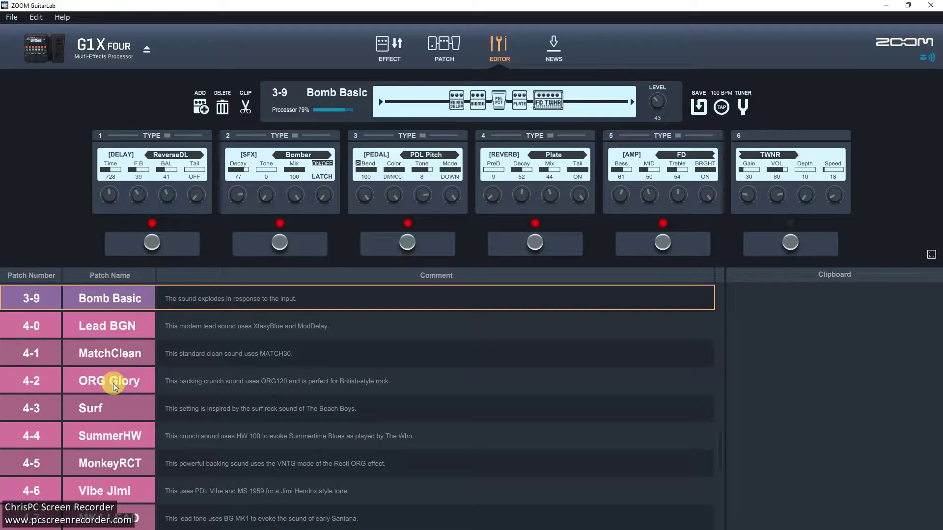
scroll(113, 383, "down", 4)
scroll(86, 383, "up", 2)
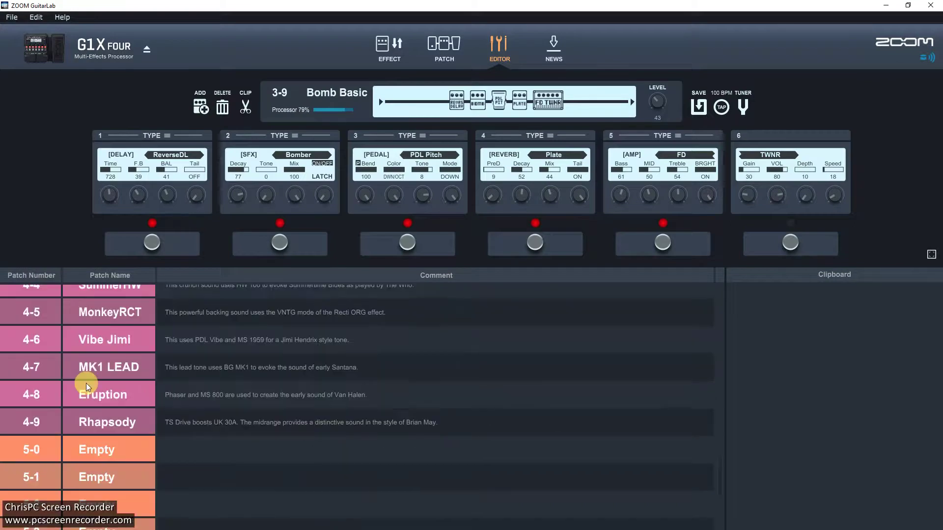
left_click(127, 456)
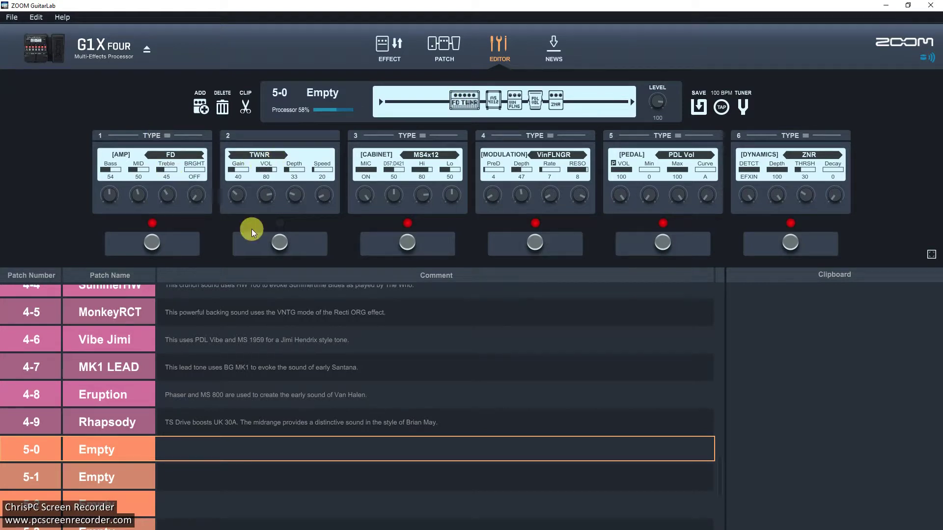
left_click(279, 240)
left_click(280, 239)
left_click(540, 241)
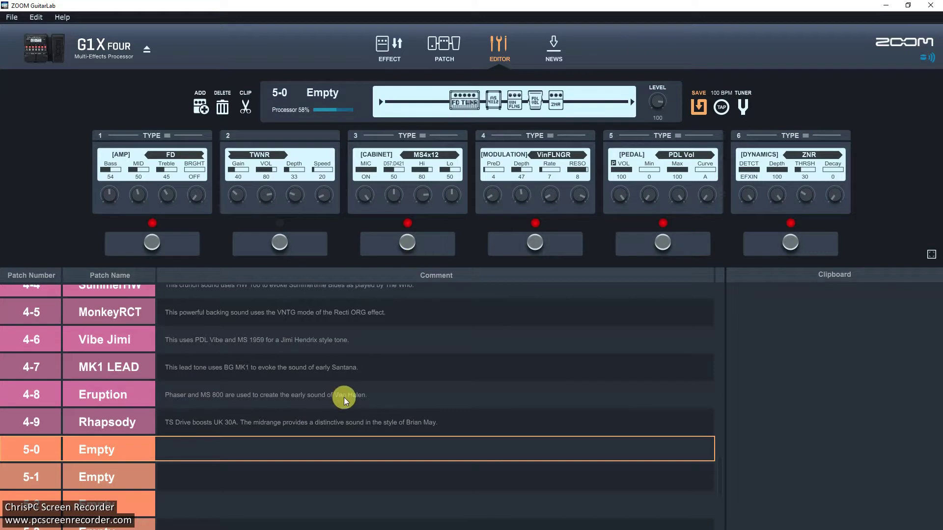
scroll(344, 401, "up", 2)
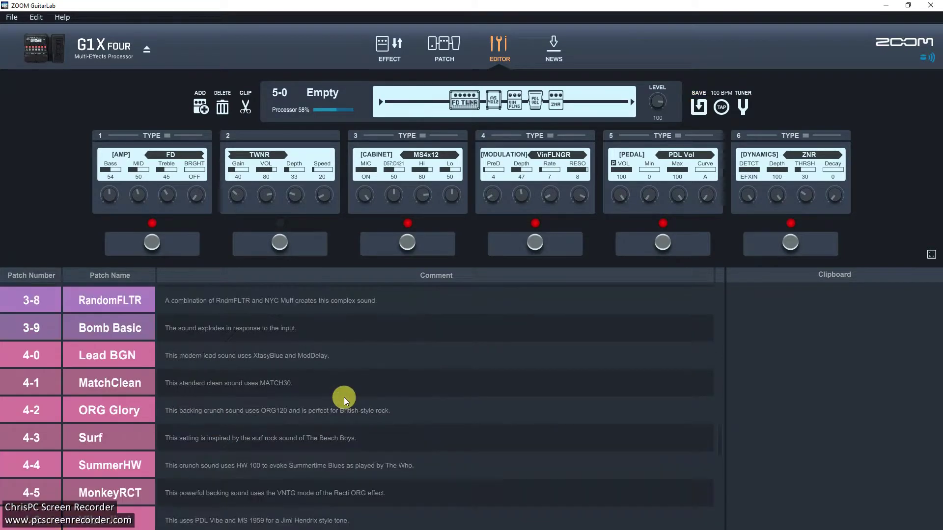
scroll(344, 399, "down", 4)
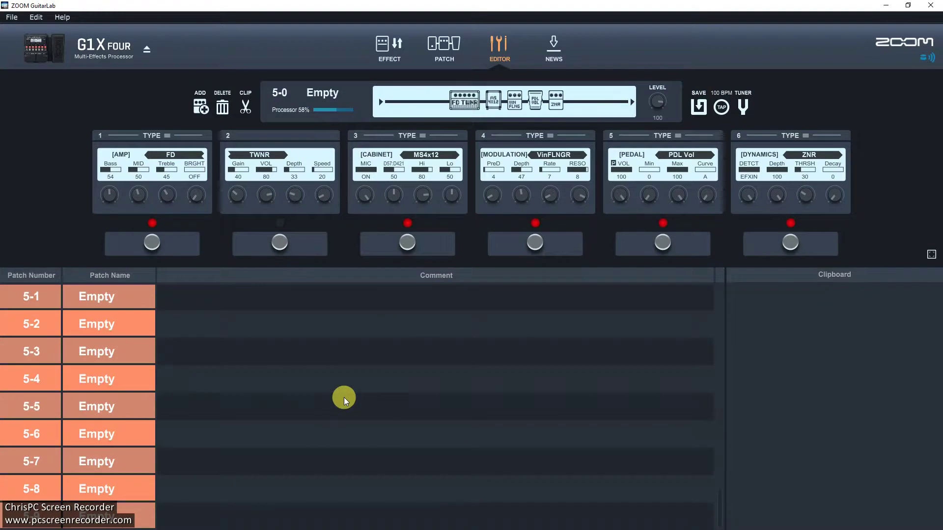
scroll(344, 396, "up", 3)
scroll(344, 397, "down", 3)
scroll(344, 397, "up", 1)
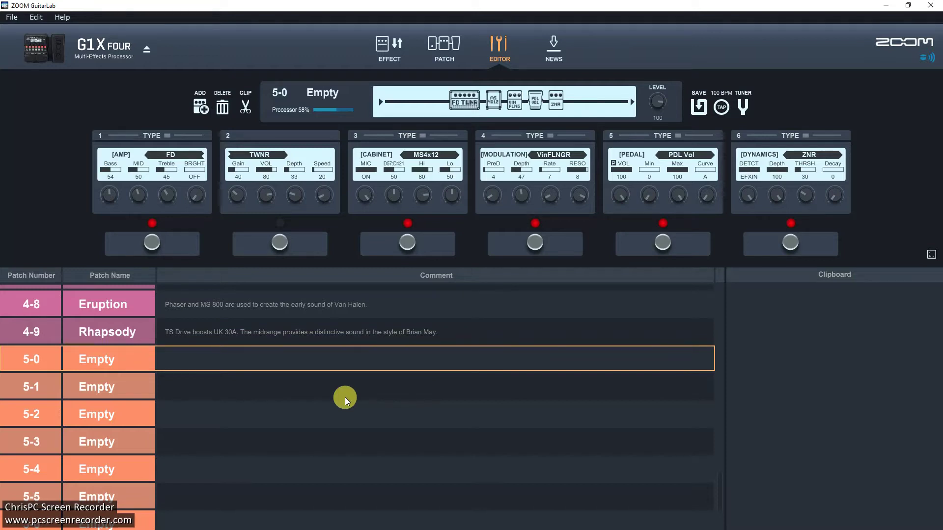
scroll(336, 403, "up", 3)
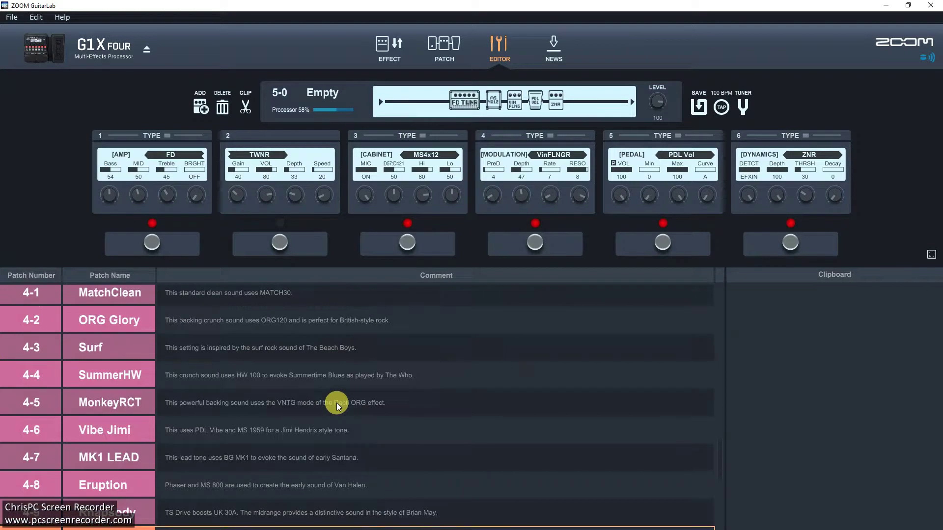
scroll(336, 403, "up", 2)
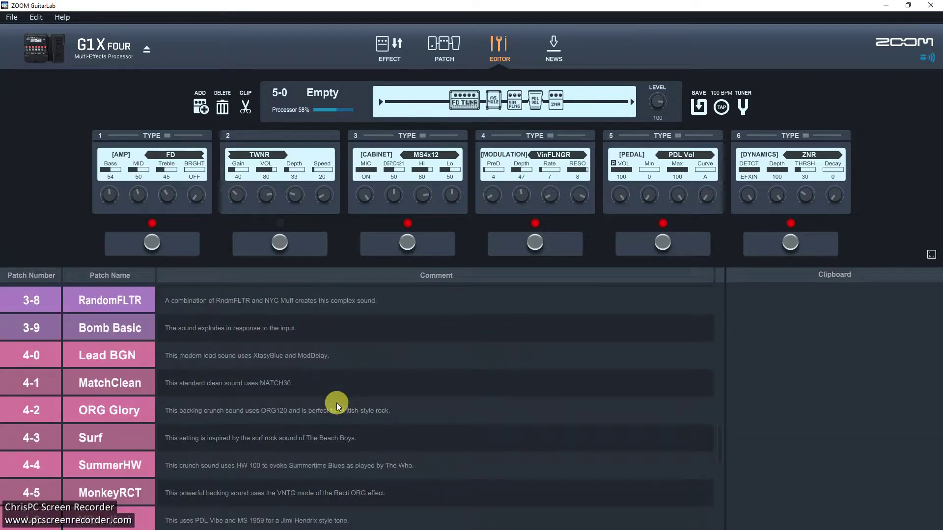
scroll(337, 403, "up", 4)
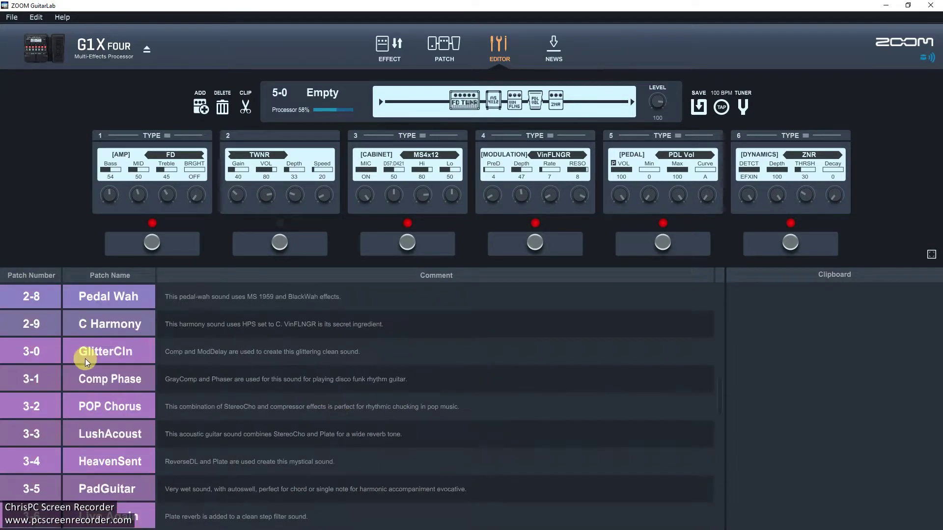
scroll(133, 380, "up", 6)
scroll(133, 379, "up", 2)
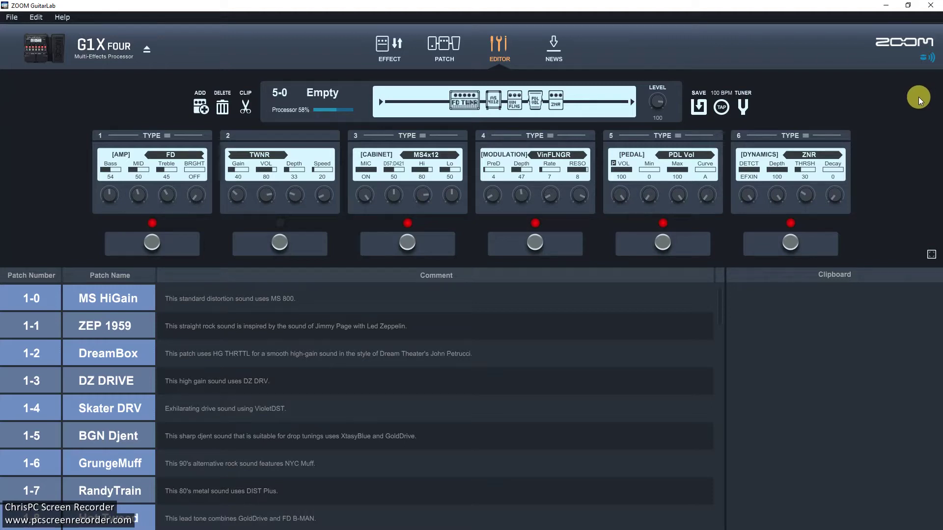
Preview patches 2-1 Corona Eye through 3-8 RandomFLTR, ending on 3-9 Bomb Basic
scroll(117, 426, "down", 3)
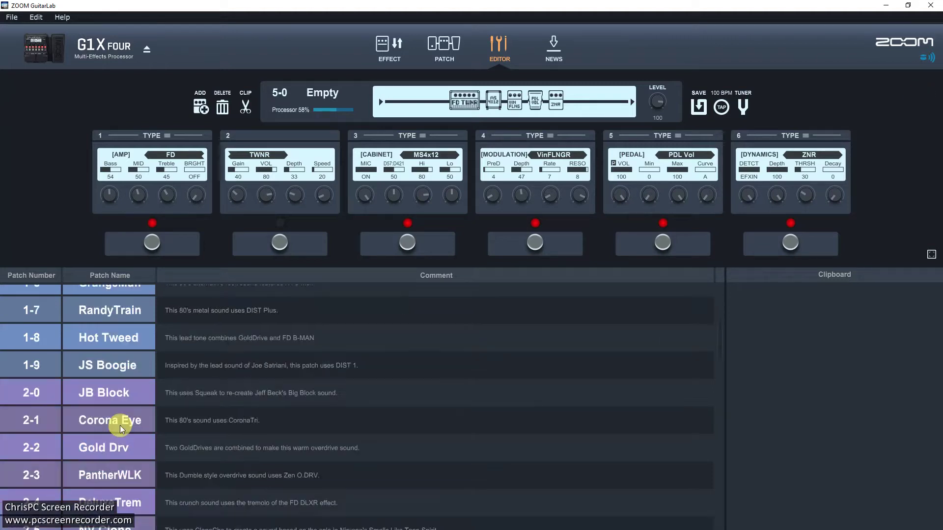
left_click(89, 429)
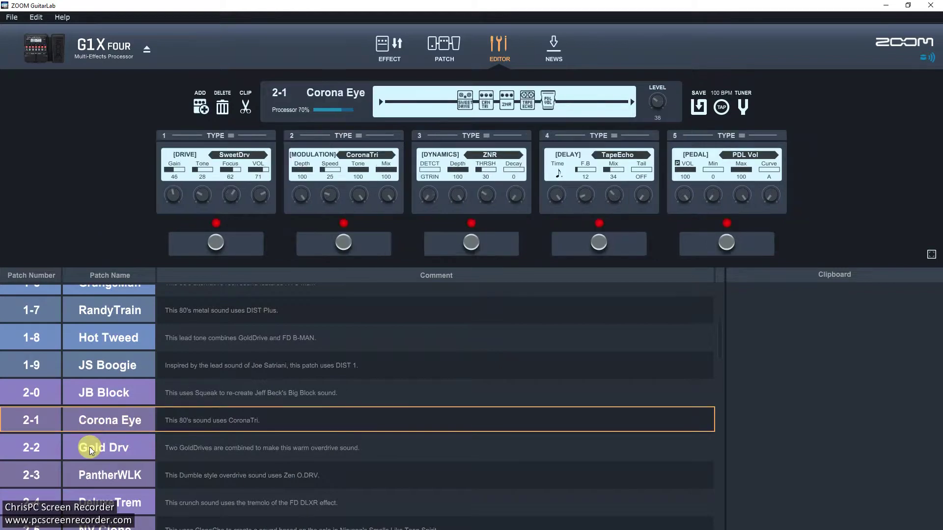
left_click(89, 447)
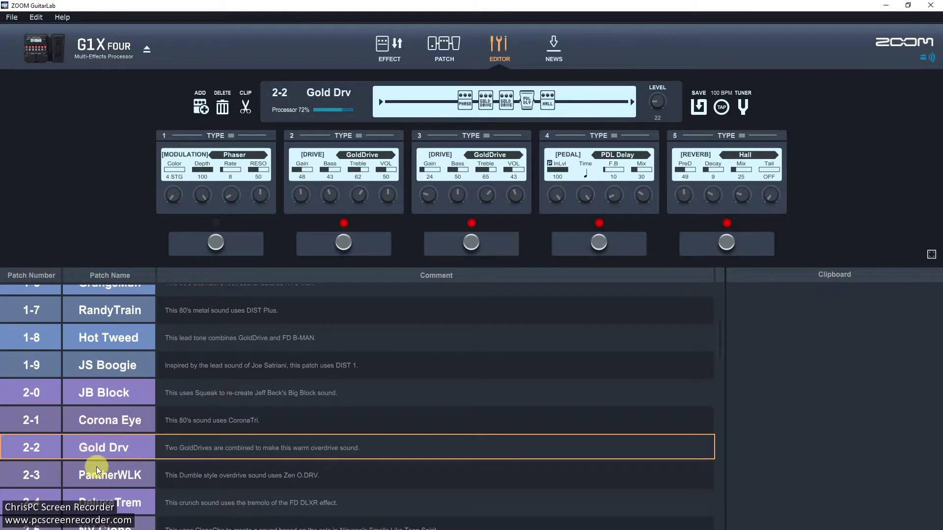
left_click(97, 468)
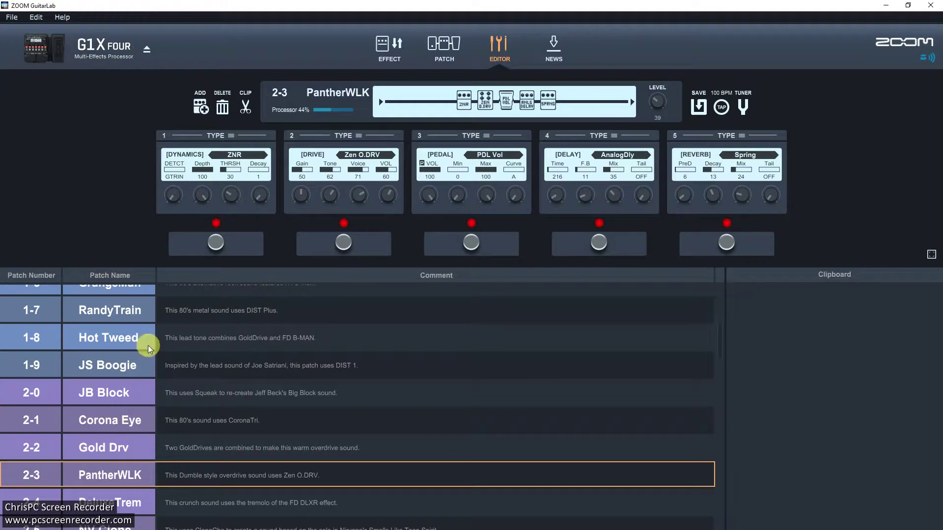
scroll(107, 456, "down", 3)
left_click(107, 455)
scroll(229, 446, "down", 5)
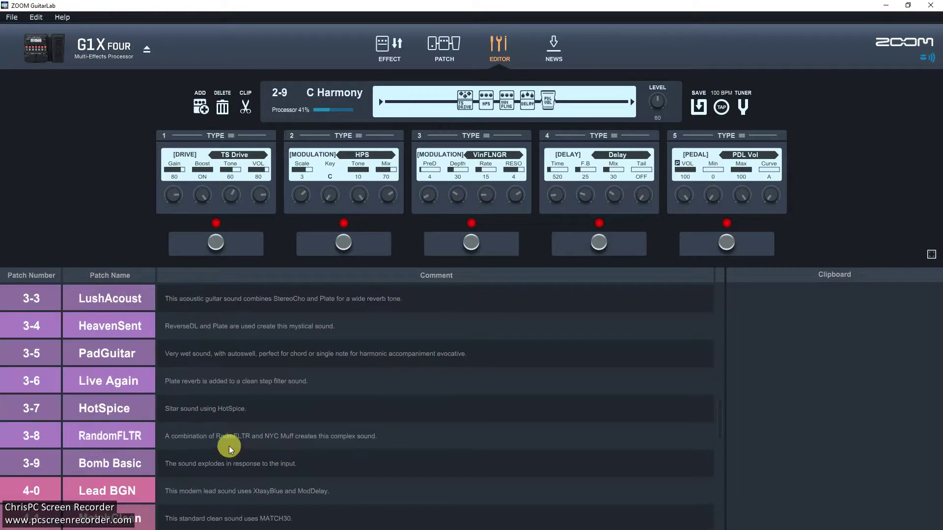
left_click(93, 445)
left_click(97, 458)
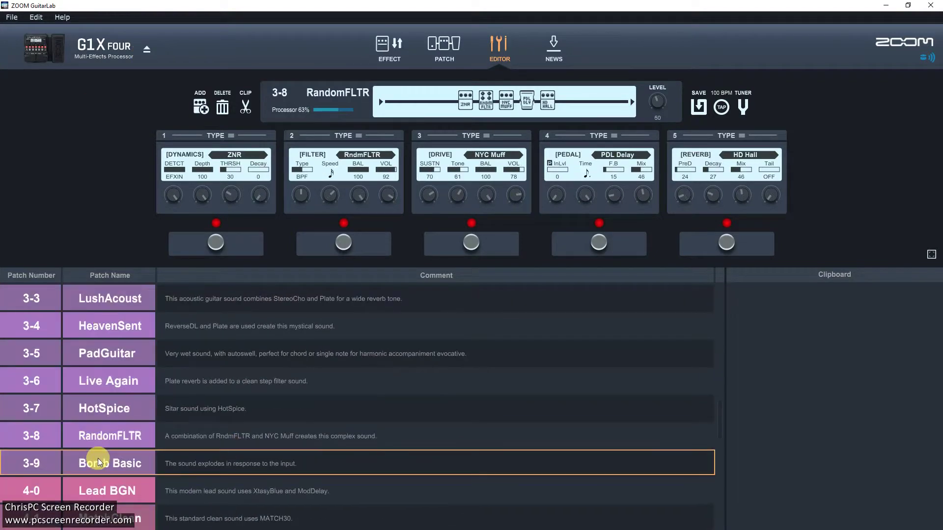
scroll(99, 456, "down", 2)
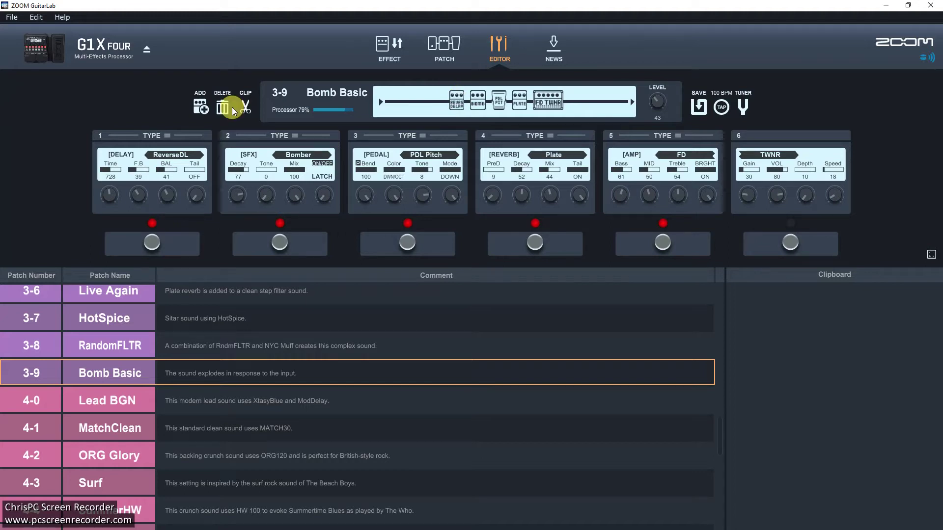
Delete ReverseDL, Bomber, PDL Pitch and Plate, keeping FD and TWNR, and save to 3-9
left_click(201, 107)
left_click(223, 107)
left_click(456, 101)
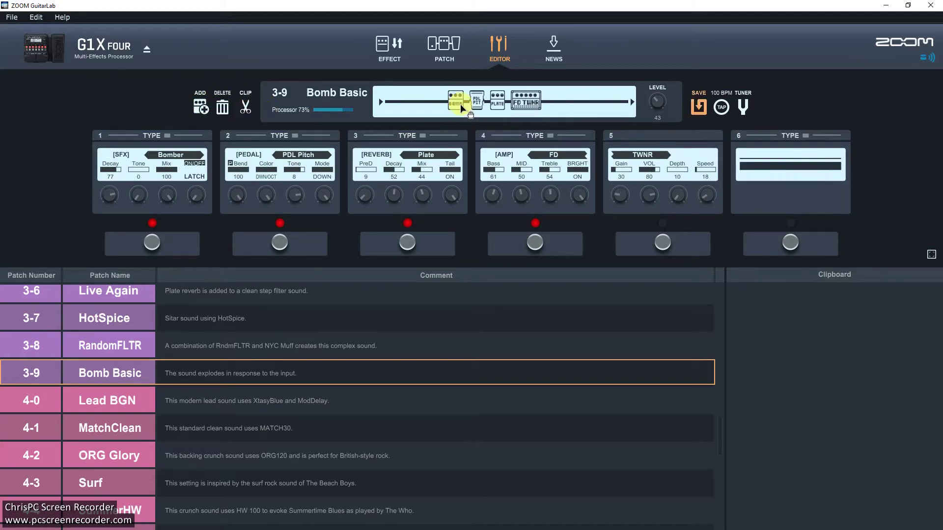
left_click(224, 108)
left_click(456, 103)
left_click(223, 106)
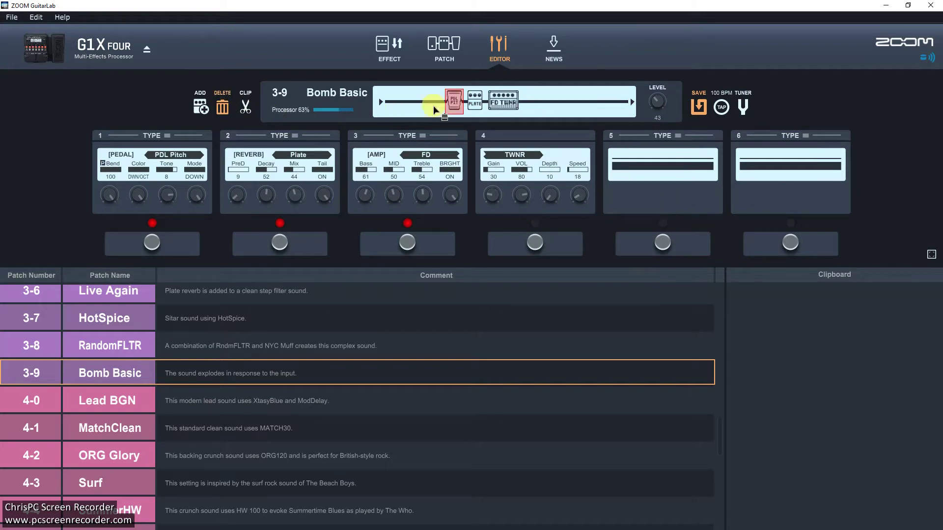
left_click(450, 102)
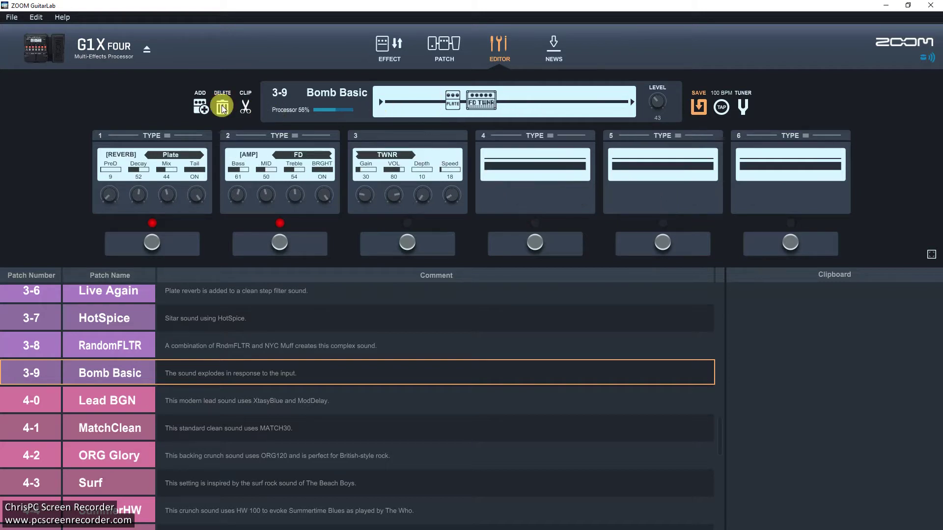
key("Delete")
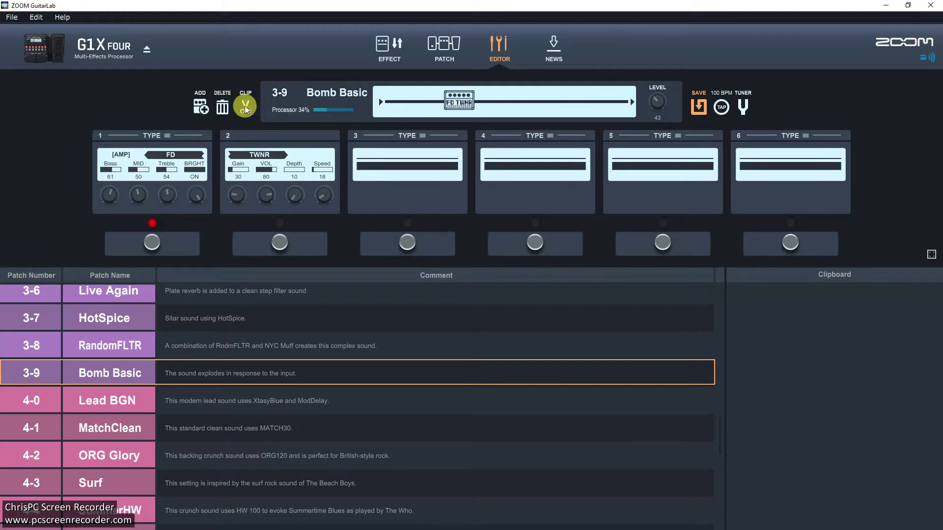
left_click(700, 106)
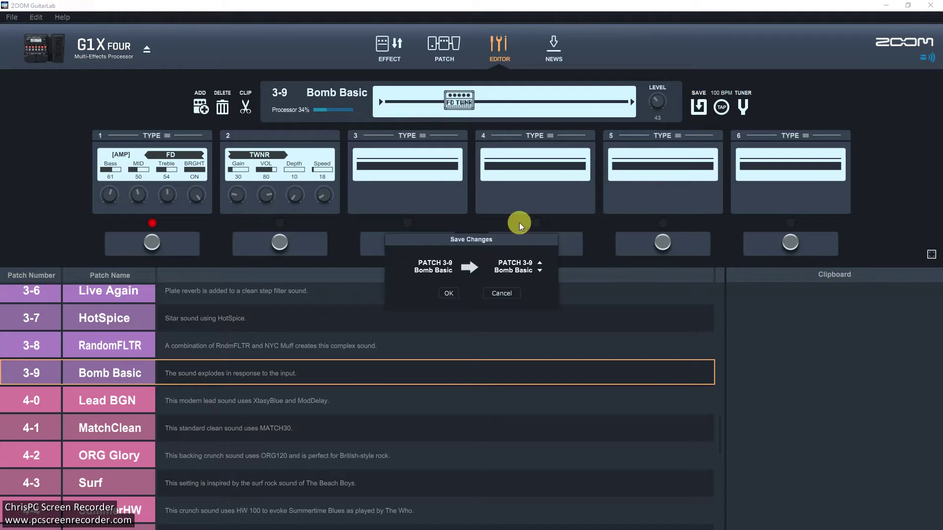
left_click(451, 294)
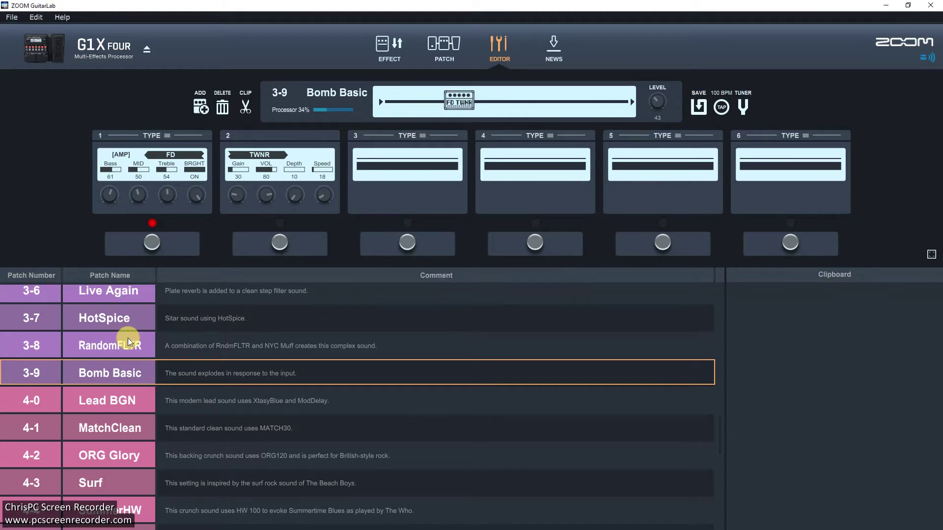
Rename patch 3-9 to 'shooking'
double_click(118, 379)
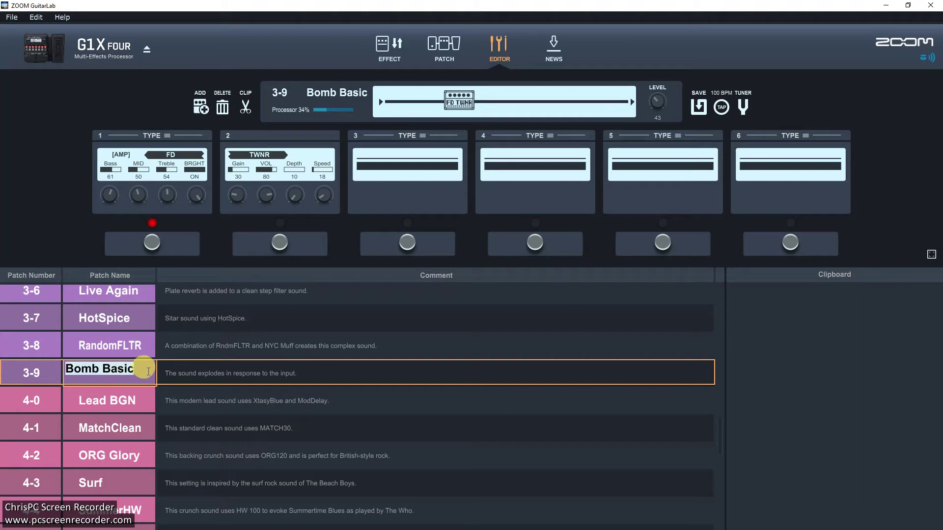
type("shookinhg")
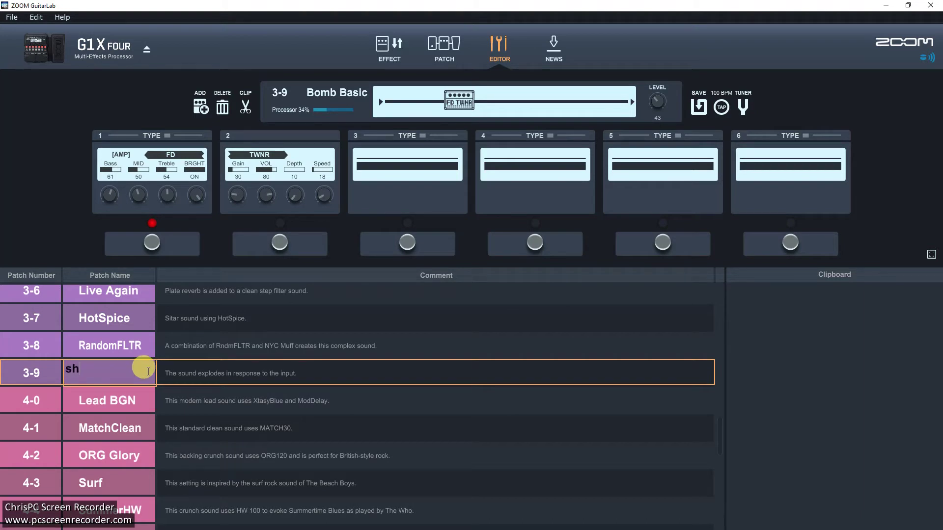
key("BackSpace")
key("BackSpace")
type("g")
key("Return")
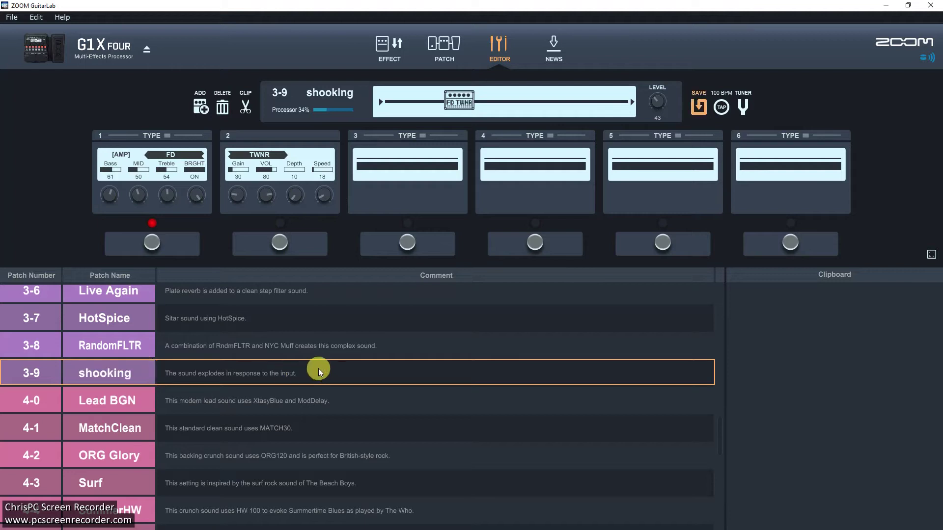
Replace patch 3-9's comment with 'this is changed. who knew'
double_click(319, 372)
type("t")
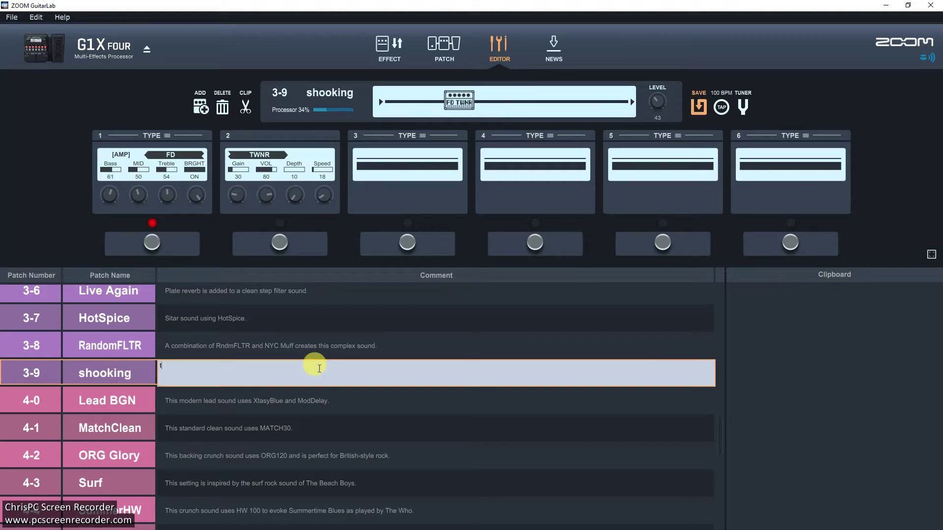
type("his is changed")
key("Escape")
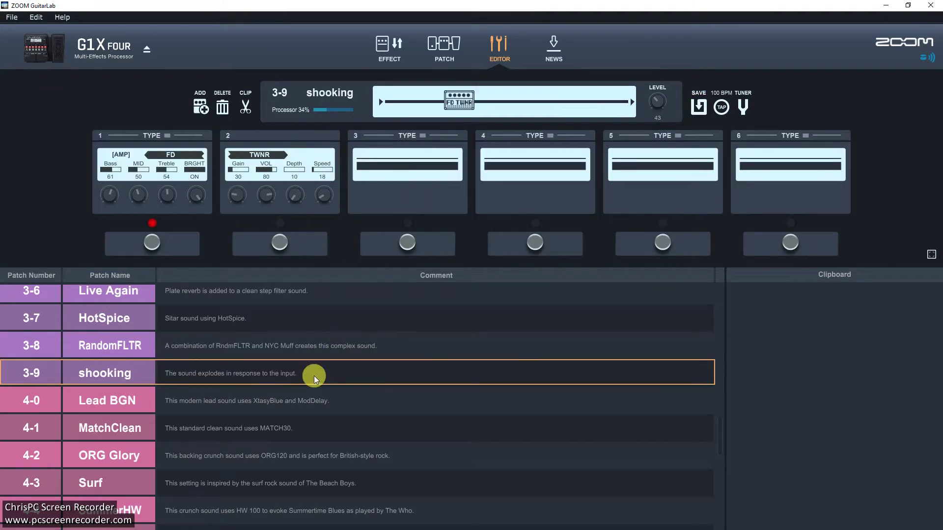
double_click(314, 375)
key("ctrl+a")
type("this")
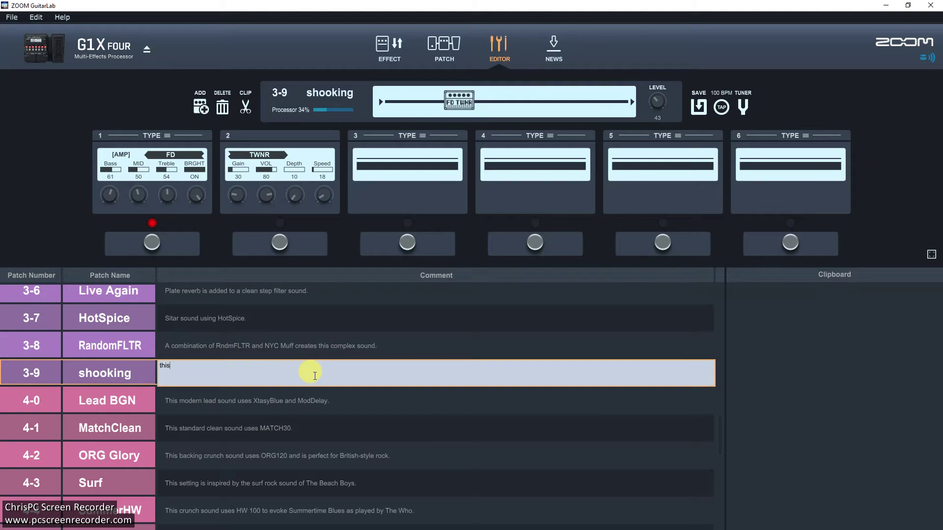
type(" is changed. who knew")
left_click(353, 396)
left_click(351, 383)
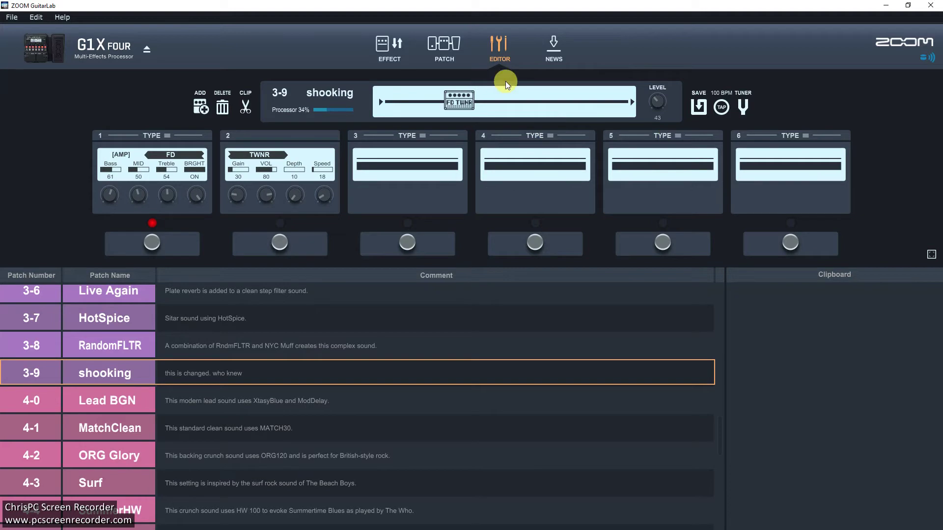
Save the shooking patch with its new comment over slot 3-9
left_click(697, 104)
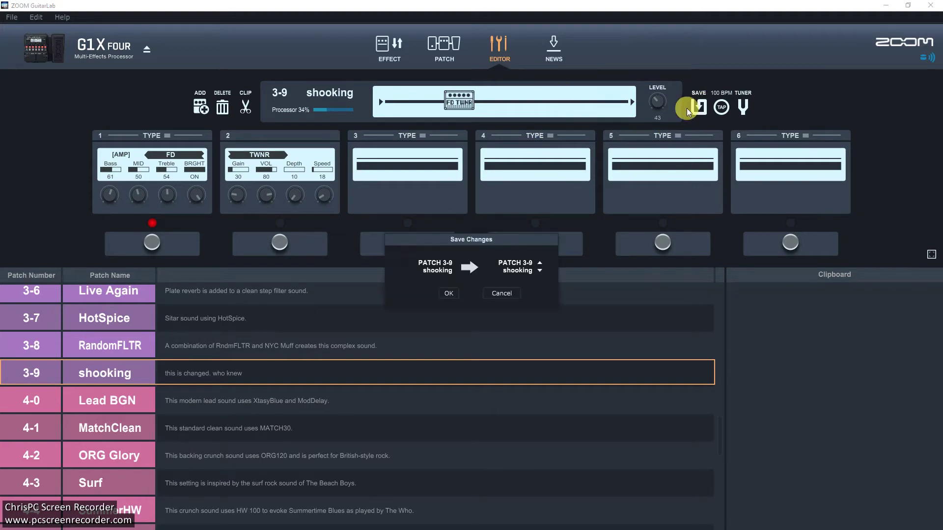
left_click(450, 294)
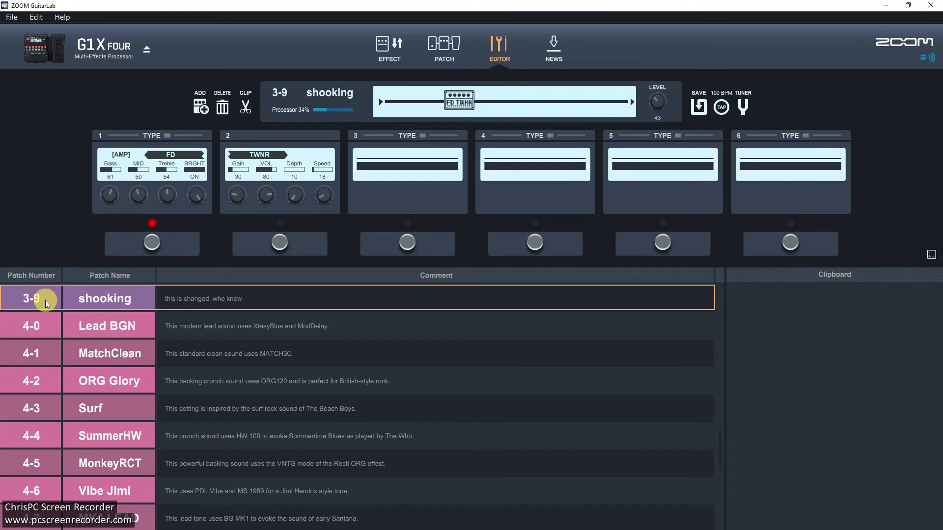
scroll(103, 306, "up", 10)
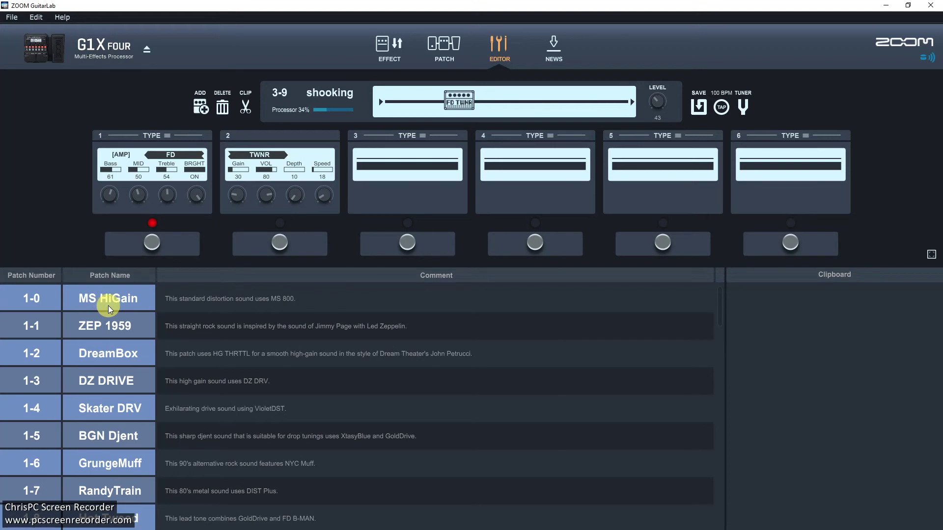
scroll(279, 340, "down", 14)
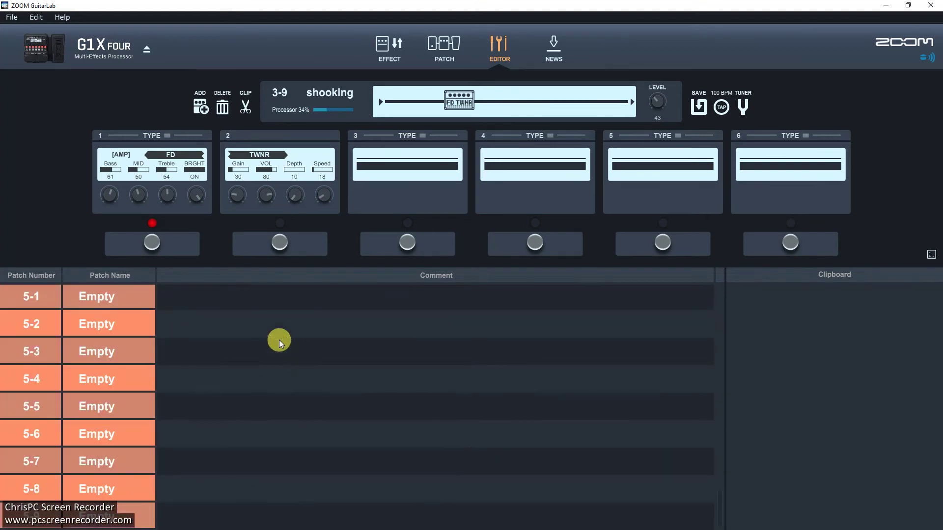
Return to the Effect page and browse the effect list, checking each effect's category and power draw
left_click(382, 46)
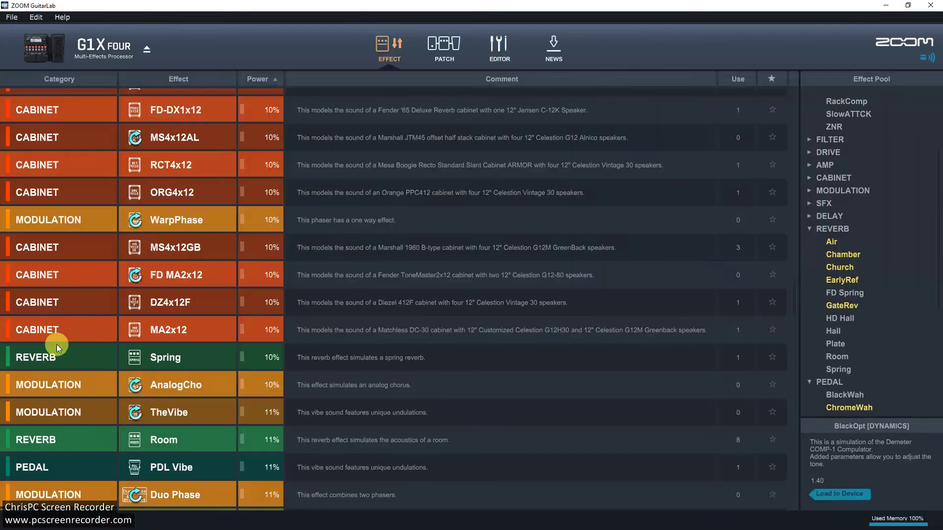
scroll(185, 246, "up", 9)
scroll(184, 245, "up", 4)
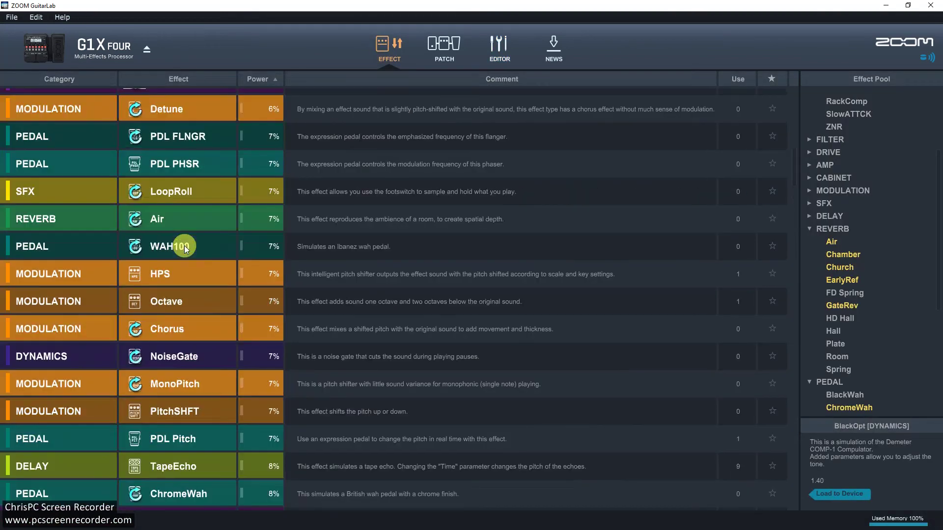
scroll(184, 245, "down", 4)
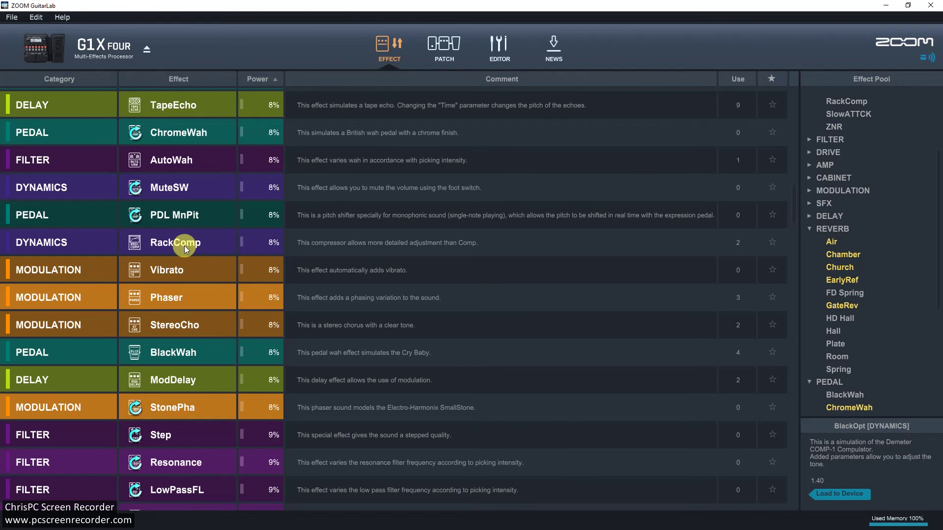
scroll(184, 245, "up", 3)
scroll(186, 248, "up", 20)
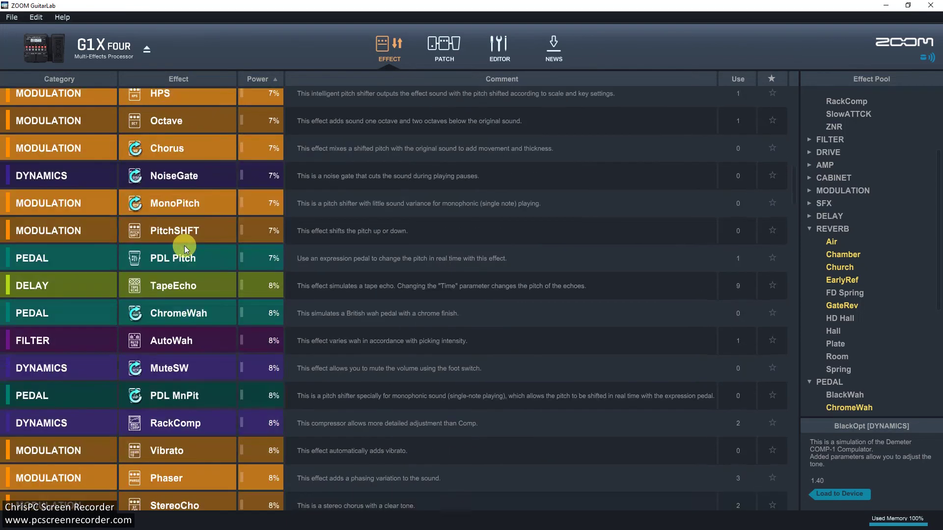